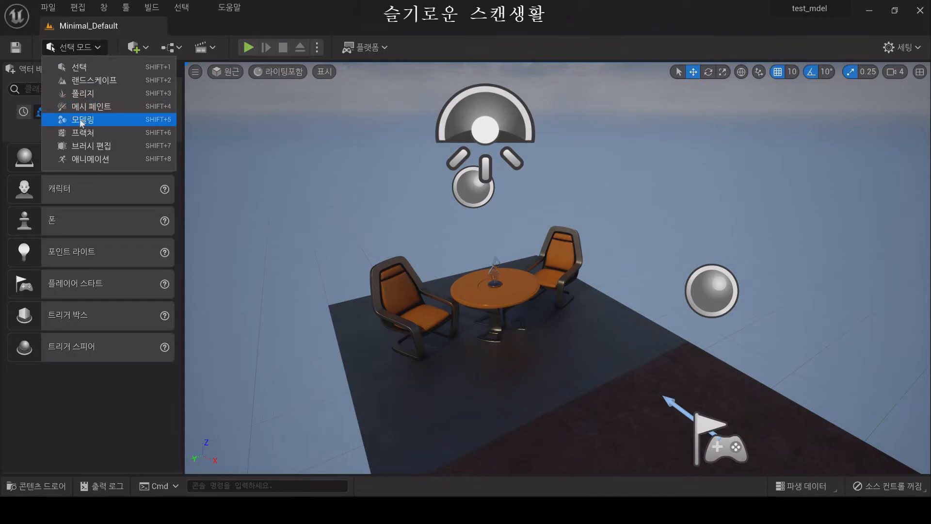
- Switch the editor to Modeling mode and search the plugins for "modeling" to check the Modeling Tools Editor Mode plugin
click(82, 120)
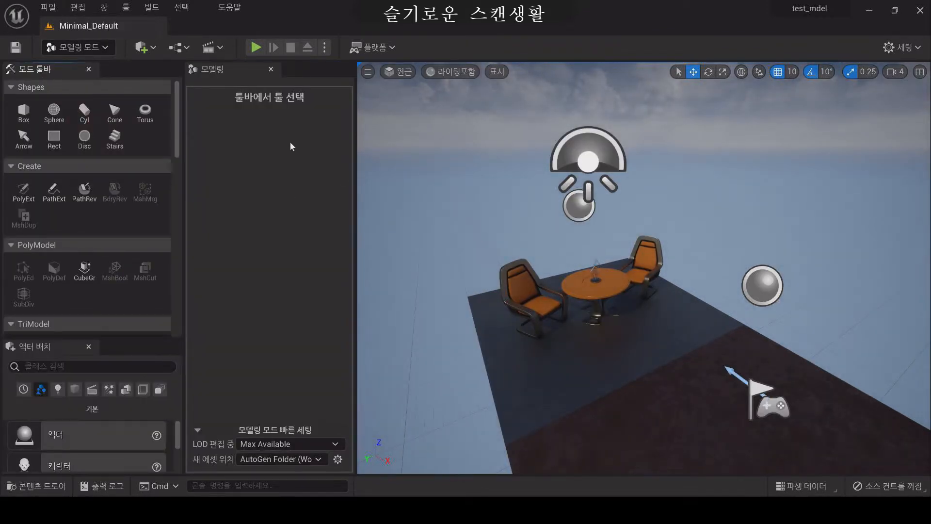
click(76, 8)
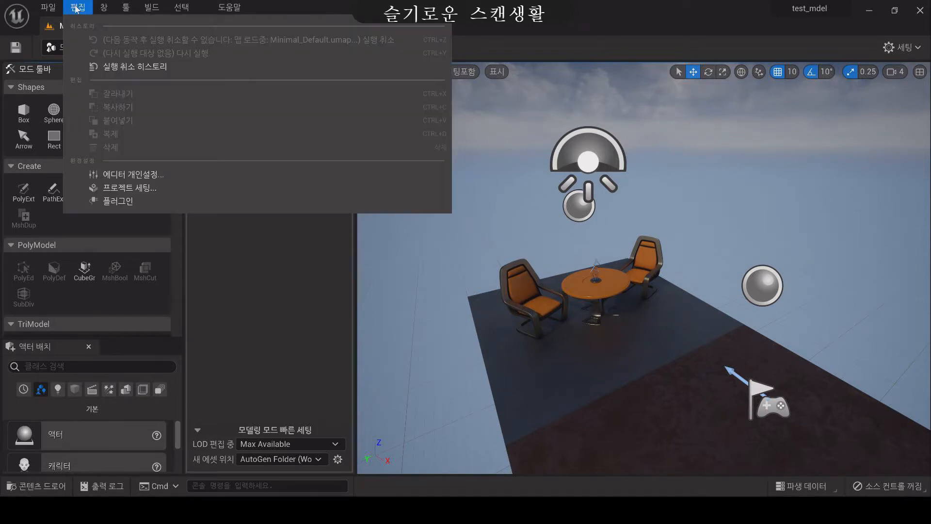
click(119, 203)
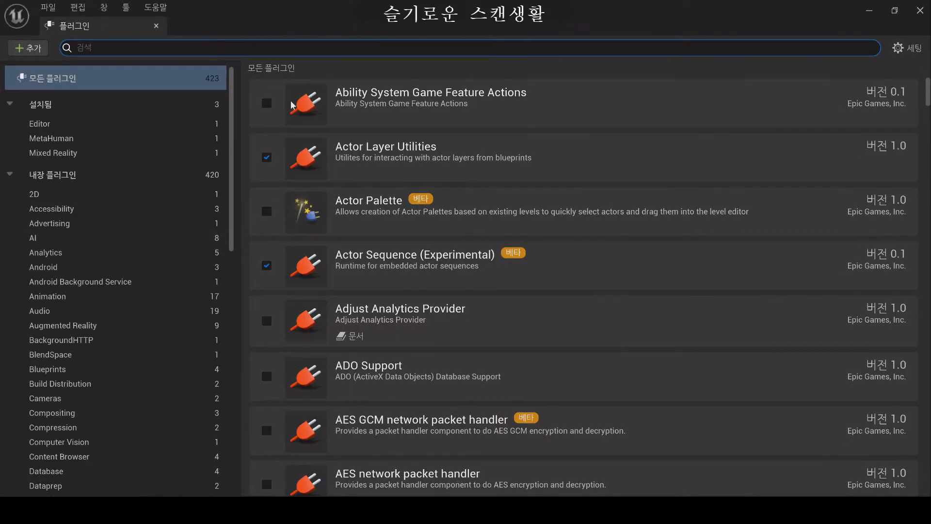
text(modeling)
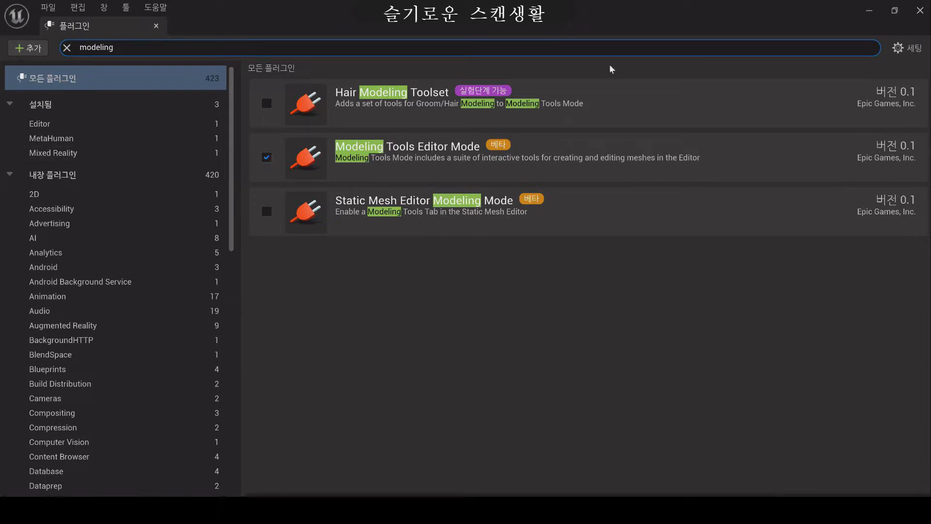
click(919, 10)
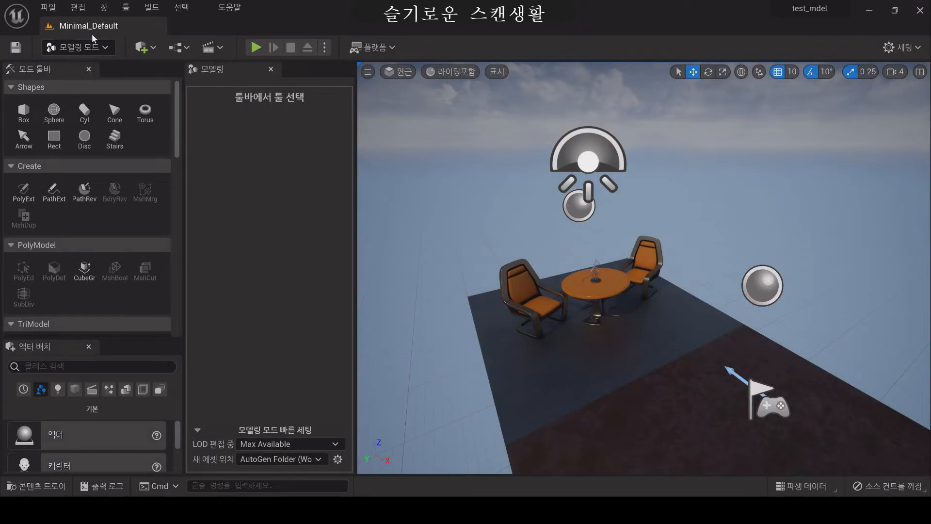
- Look through the available editor modes and the Modeling tool categories, from Shapes and PolyModel to Baking, Volumes and LODs
click(103, 48)
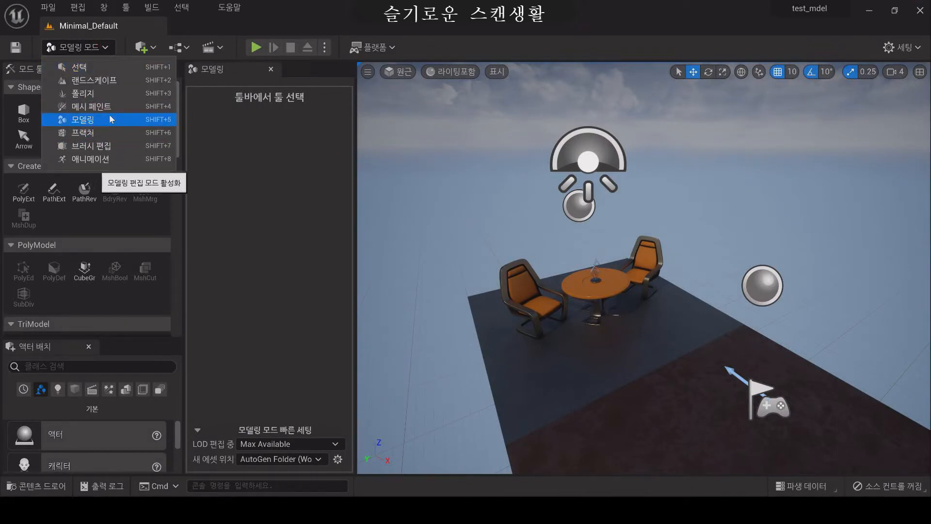
click(260, 183)
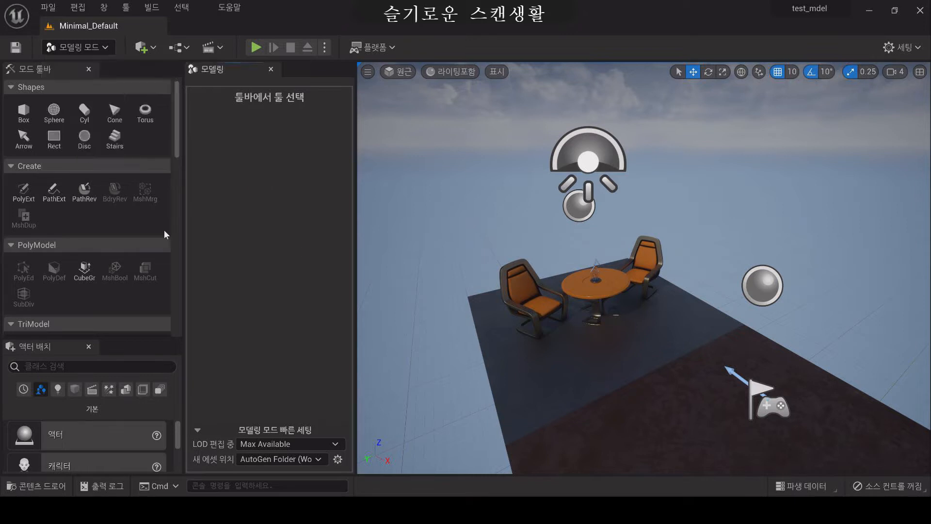
scroll(96, 208, down, 10)
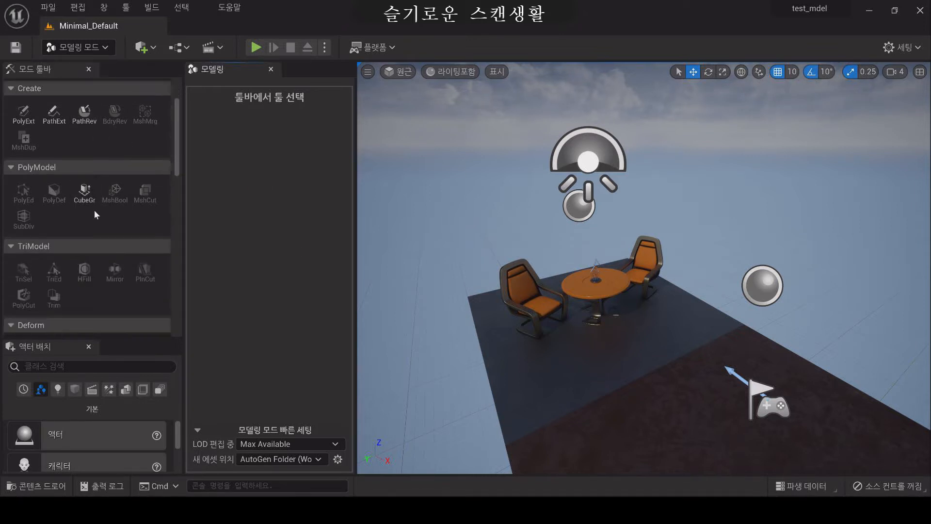
scroll(94, 211, down, 15)
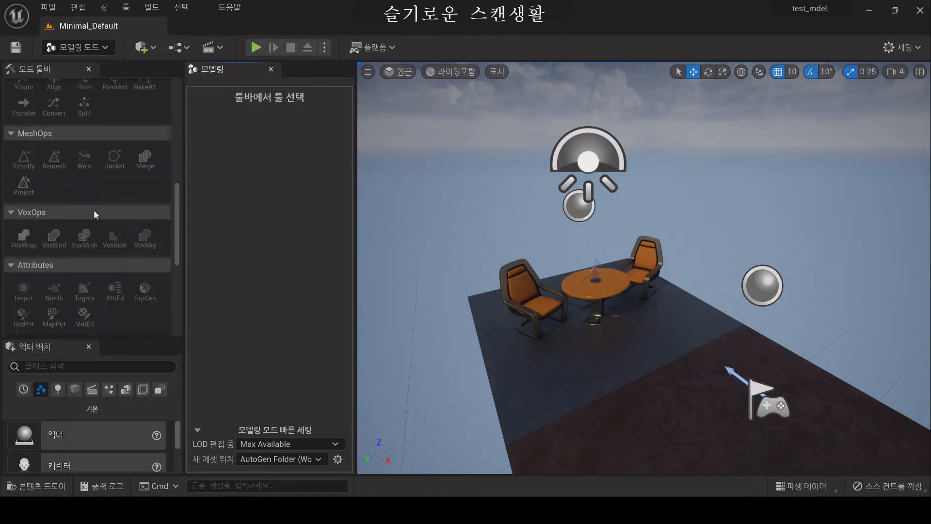
scroll(92, 194, down, 5)
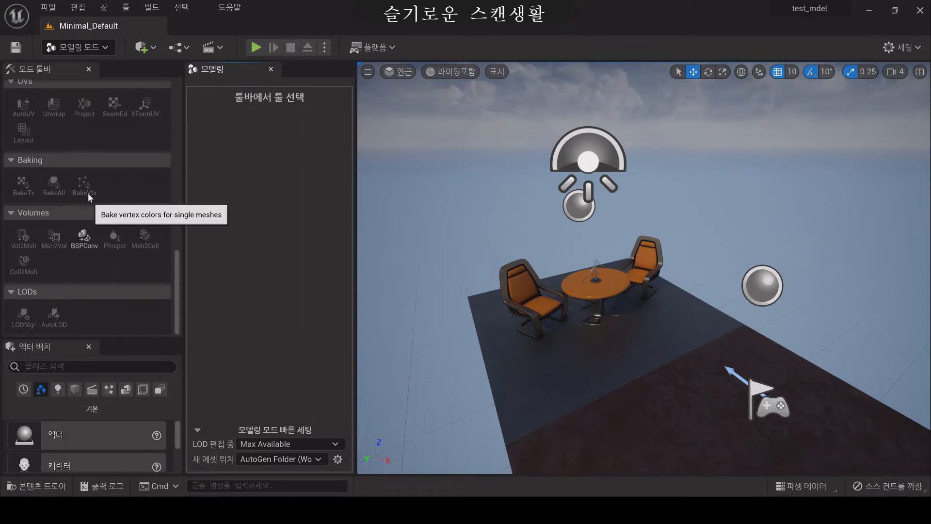
scroll(91, 199, up, 10)
scroll(99, 206, up, 20)
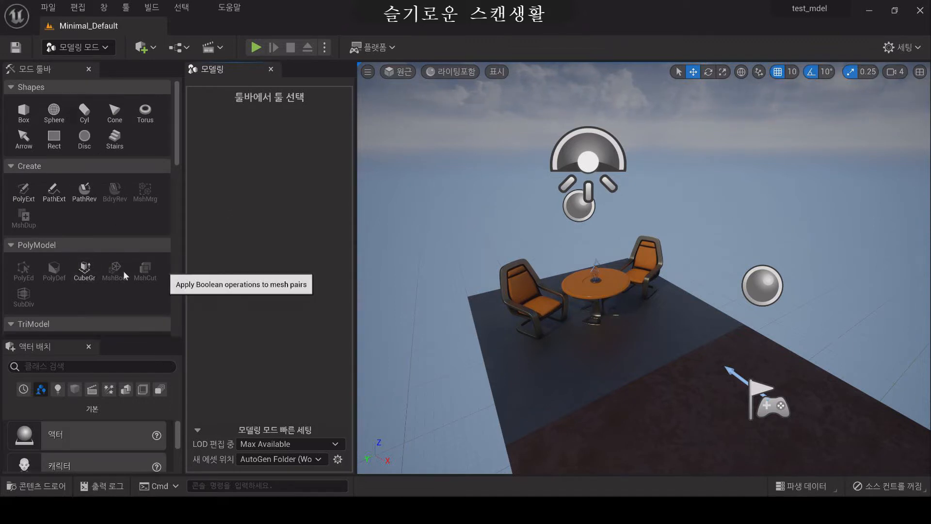
scroll(124, 272, down, 2)
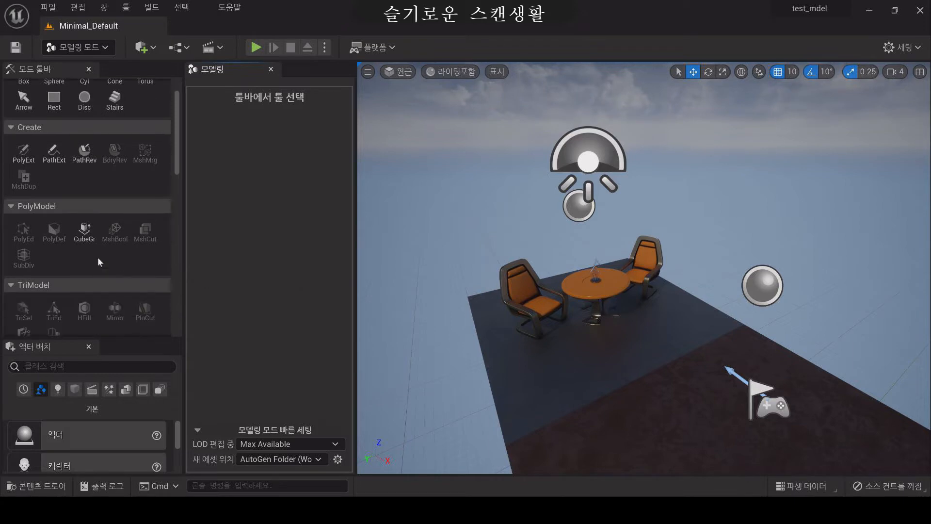
click(86, 235)
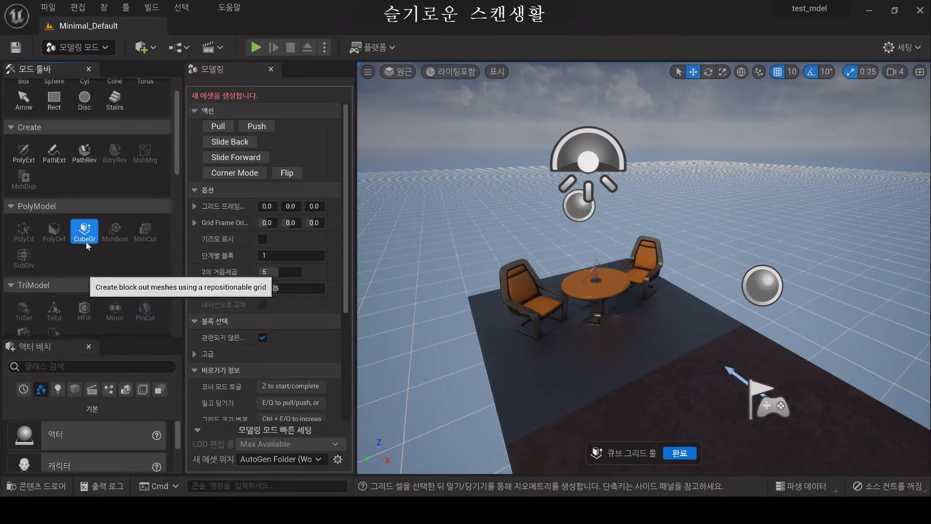
right_drag(495, 271, 1, 204)
scroll(507, 288, down, 5)
scroll(507, 288, up, 5)
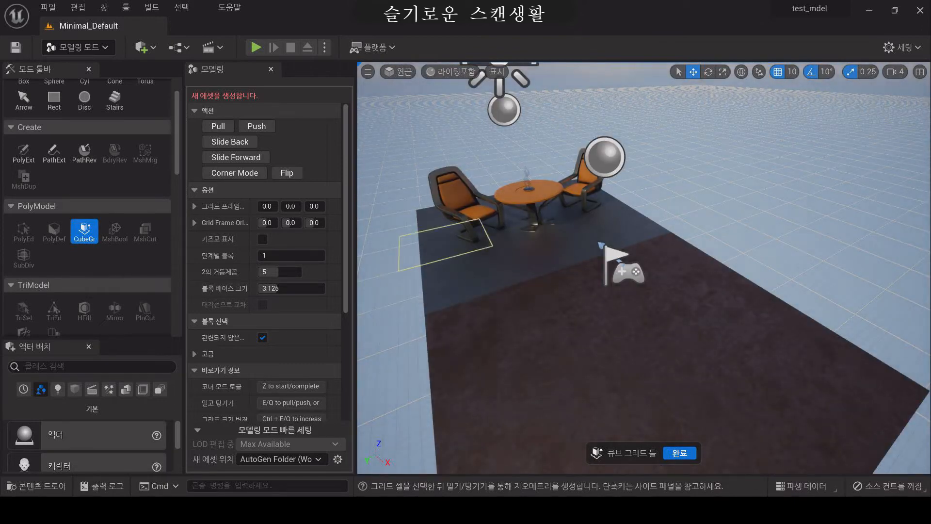
right_drag(472, 281, 462, 287)
mouse_move(528, 276)
right_down()
mouse_move(538, 276)
mouse_move(528, 277)
right_up()
scroll(528, 277, down, 6)
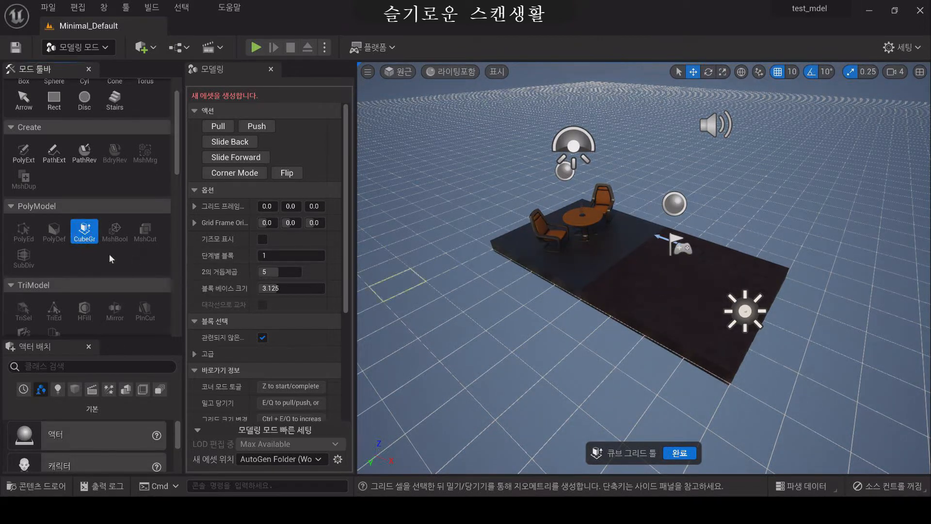
key(Escape)
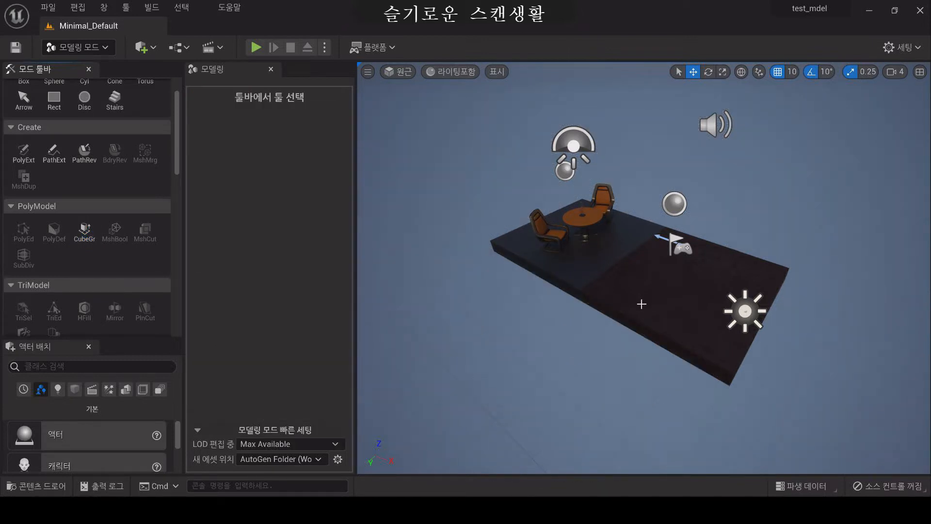
- Delete the two floor slabs, the chairs and the table from the level
click(659, 302)
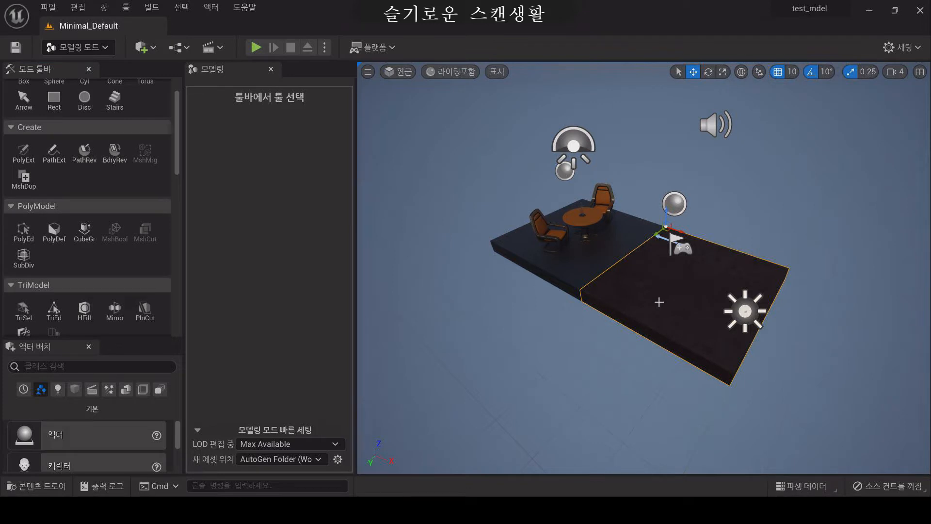
key(Delete)
click(588, 268)
key(Delete)
click(558, 240)
key(Delete)
click(579, 220)
key(Delete)
click(595, 209)
key(Delete)
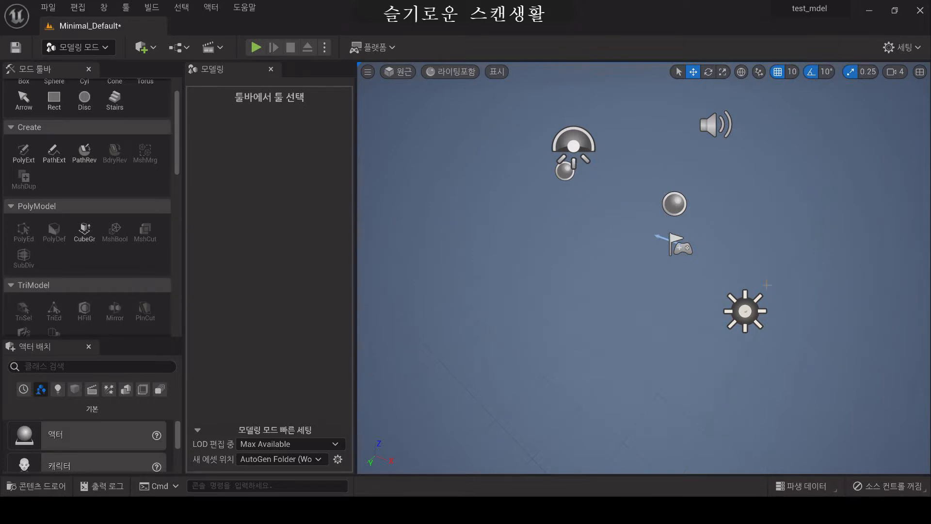
- Use the CubeGrid tool to raise a single ground cell into a tall column
right_drag(517, 262, 522, 274)
middle_drag(524, 260, 513, 276)
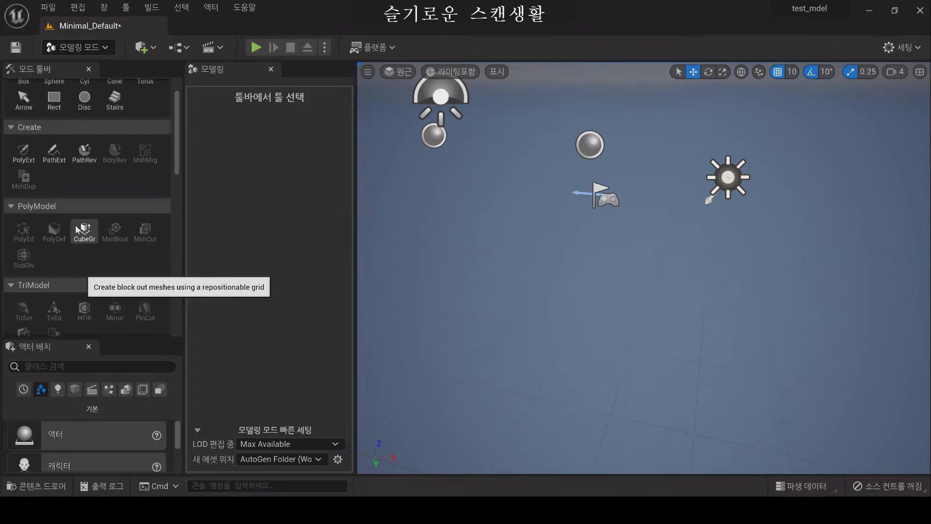
click(80, 234)
right_drag(560, 309, 501, 319)
right_drag(601, 291, 610, 298)
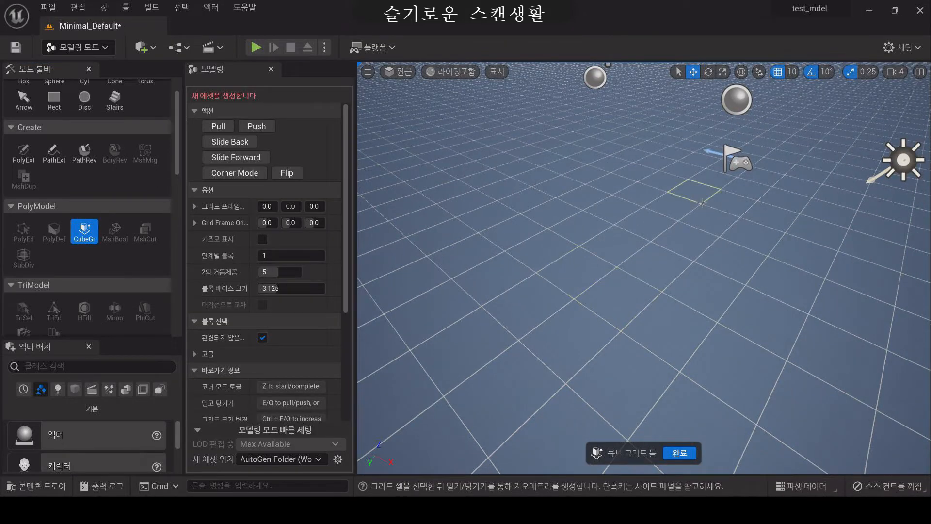
right_drag(664, 291, 640, 297)
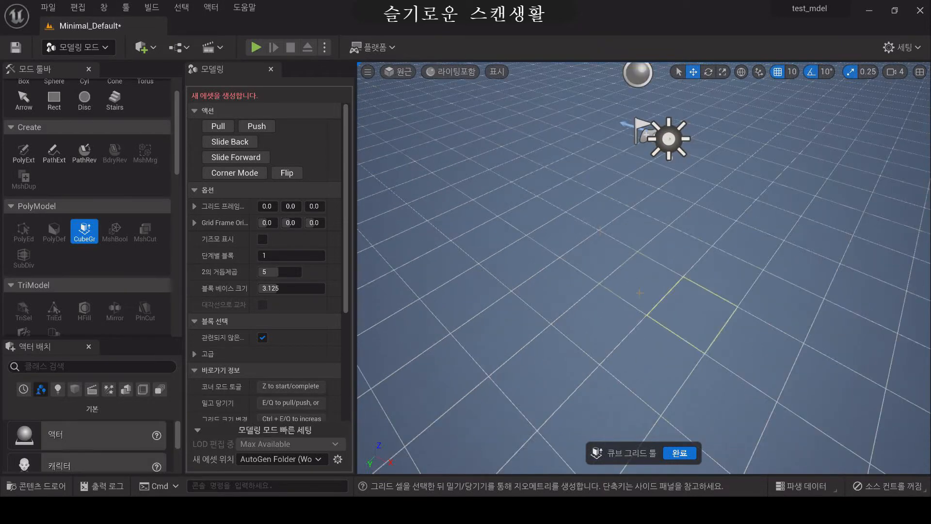
click(530, 219)
drag(540, 191, 488, 37)
- Pull a side face at the column's base outward to form a horizontal row of blocks
mouse_move(518, 173)
right_down()
mouse_move(526, 152)
mouse_move(509, 126)
mouse_move(484, 160)
mouse_move(543, 187)
mouse_move(519, 182)
mouse_move(530, 183)
right_up()
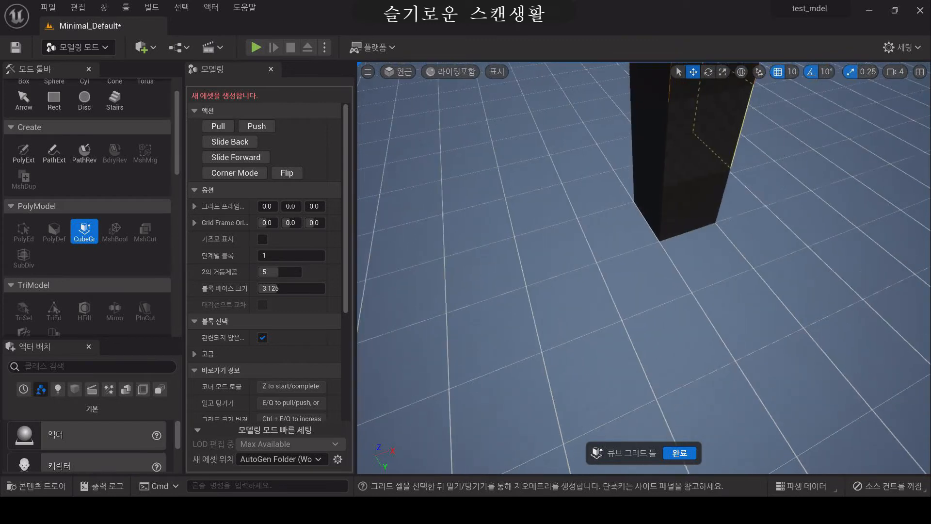
click(650, 201)
drag(650, 200, 369, 292)
- Push the side face of the second block from the row's free end inward to remove that block
mouse_move(491, 273)
right_down()
mouse_move(410, 273)
mouse_move(480, 276)
mouse_move(485, 289)
right_up()
key(s)
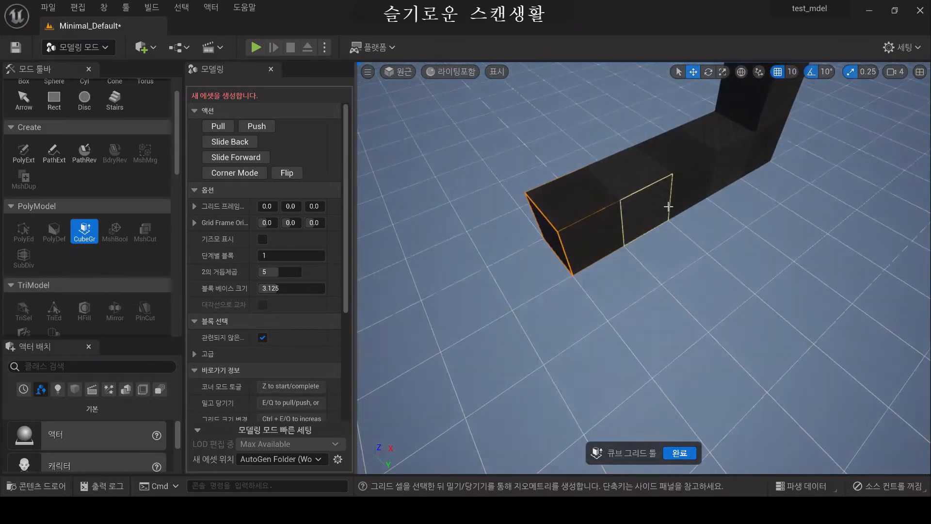
click(642, 219)
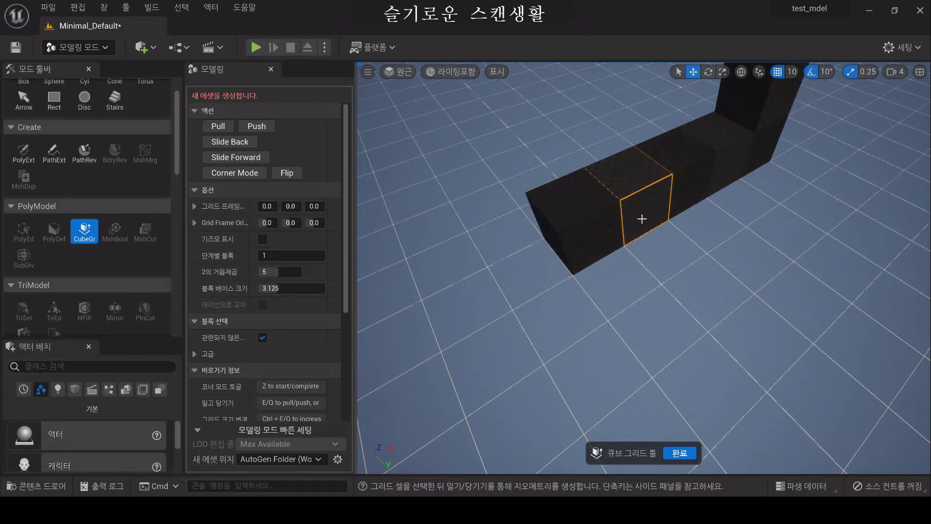
key(q)
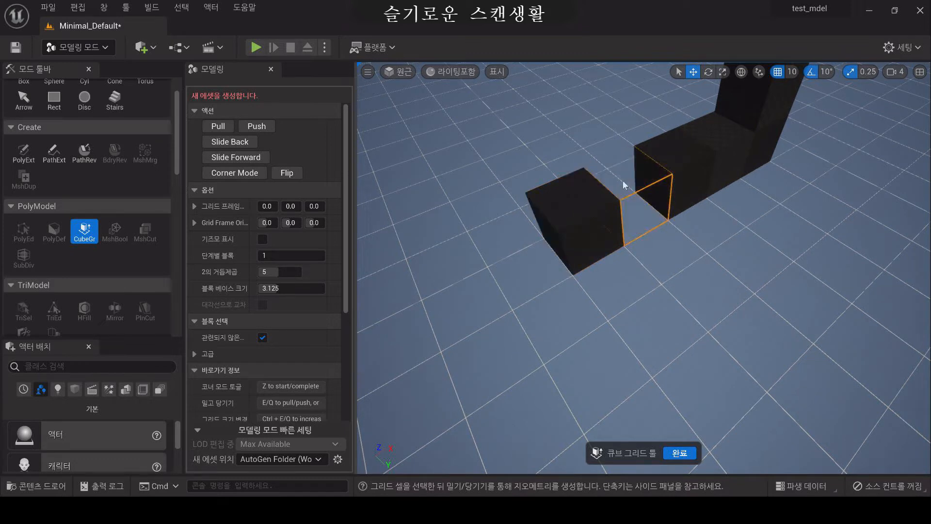
click(597, 143)
- Select a large rectangle of ground cells beside the row of blocks and pull it up two blocks into a slab
key(s)
mouse_move(639, 247)
right_down()
mouse_move(631, 244)
mouse_move(645, 247)
right_up()
right_drag(629, 347, 613, 328)
key(a)
key(w)
key(s)
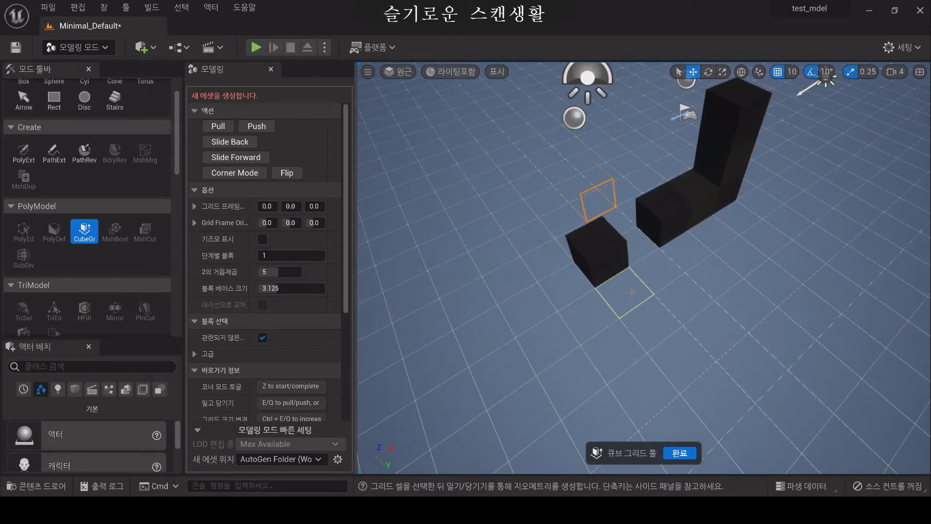
click(631, 290)
drag(630, 290, 926, 420)
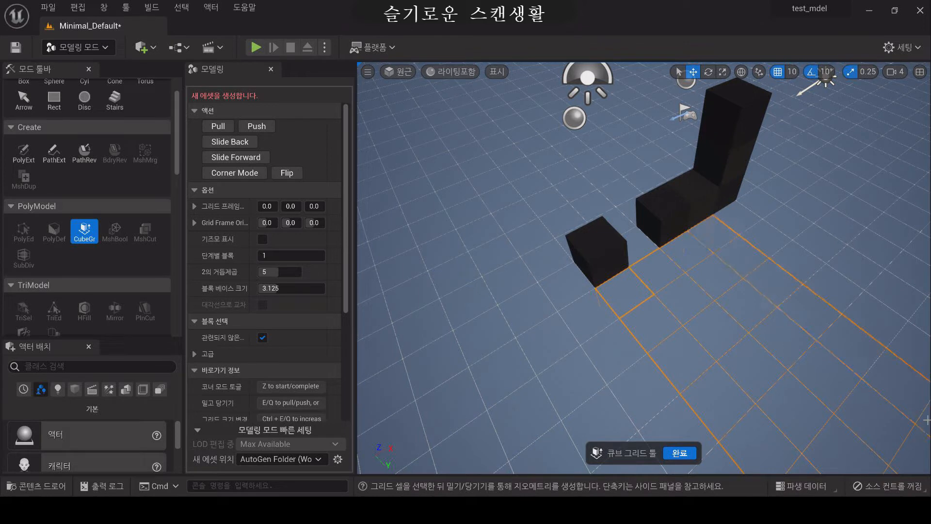
drag(927, 388, 902, 351)
key(e)
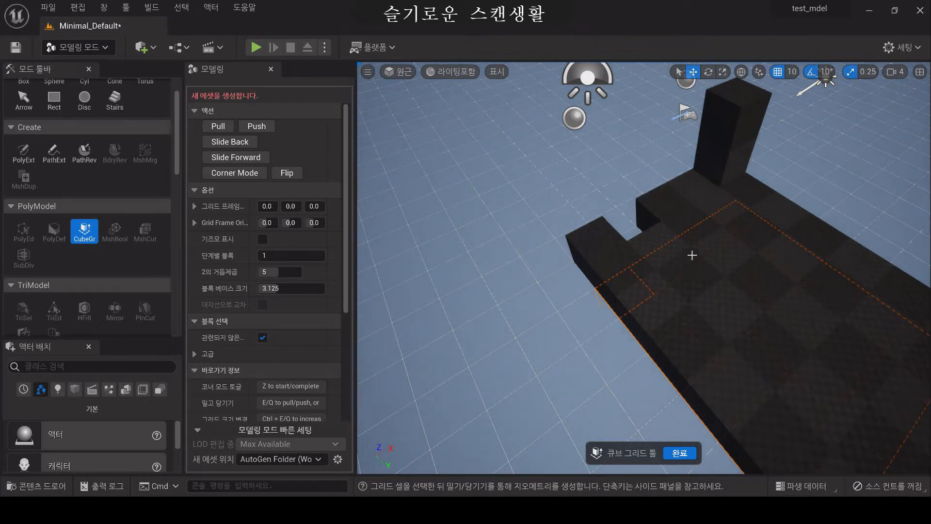
key(e)
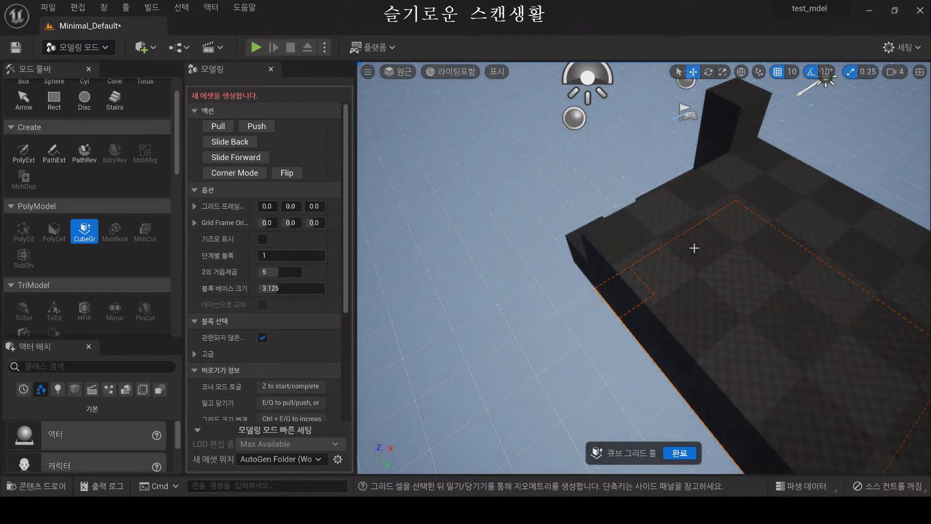
- Push individual neighbouring cells in the slab's top surface downward to cut a recess into it
alt+drag(666, 278, 756, 330)
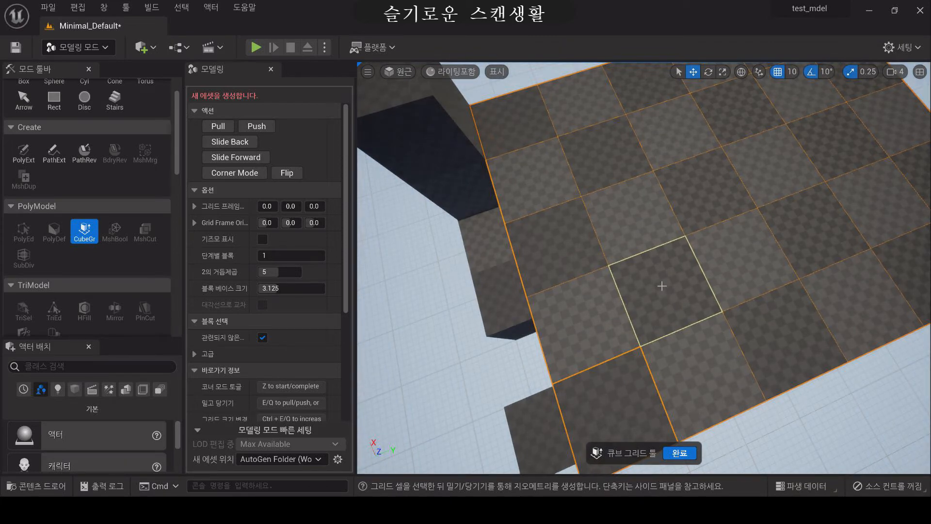
click(662, 286)
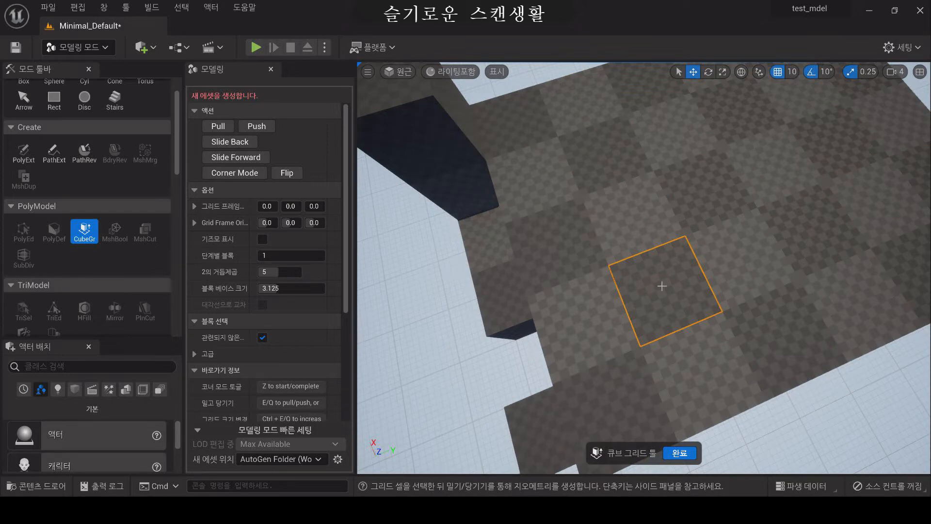
ctrl+drag(651, 295, 656, 347)
right_drag(652, 361, 703, 339)
right_drag(703, 379, 761, 393)
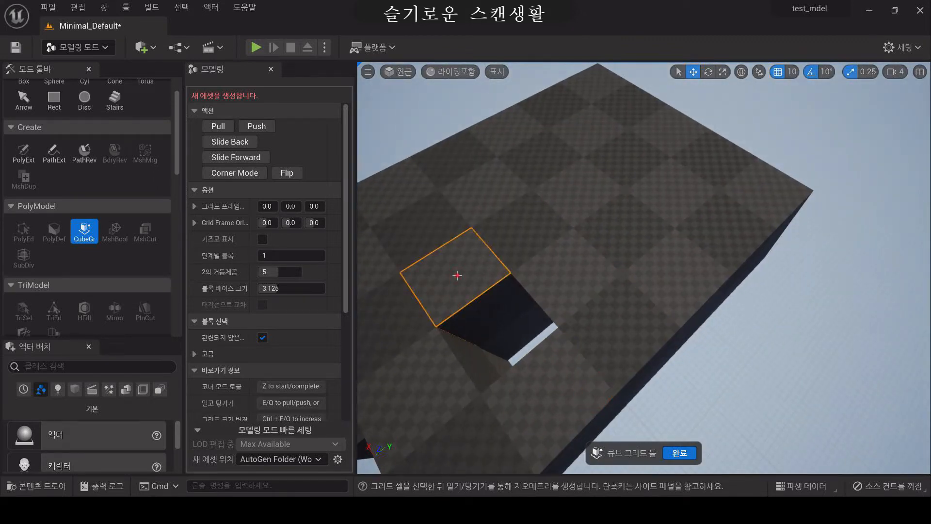
ctrl+drag(469, 299, 475, 301)
right_drag(650, 310, 715, 322)
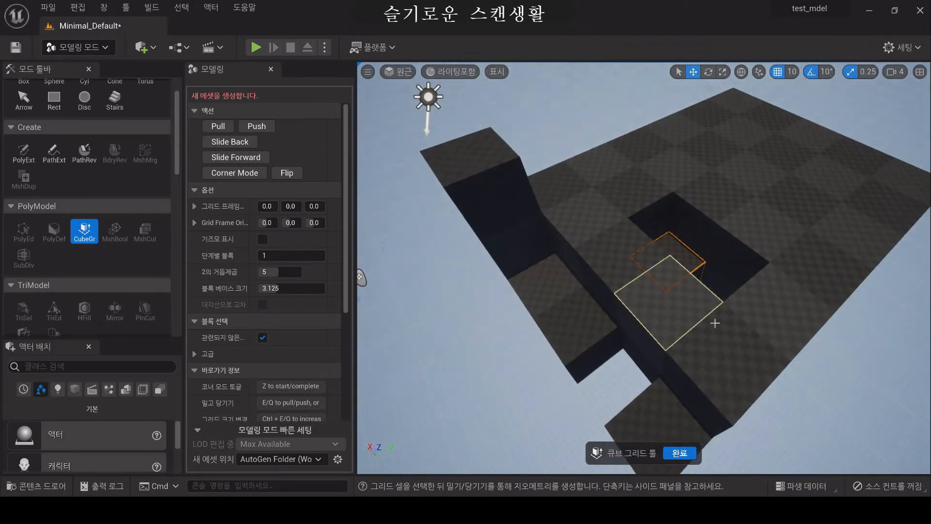
ctrl+drag(659, 323, 655, 349)
- Pull lower faces on the slab's side outward to form a platform lower than the slab's top
mouse_move(655, 350)
right_down()
mouse_move(633, 339)
mouse_move(654, 362)
right_up()
scroll(633, 339, down, 4)
drag(622, 353, 674, 362)
mouse_move(675, 362)
right_down()
mouse_move(696, 350)
mouse_move(716, 362)
mouse_move(668, 359)
right_up()
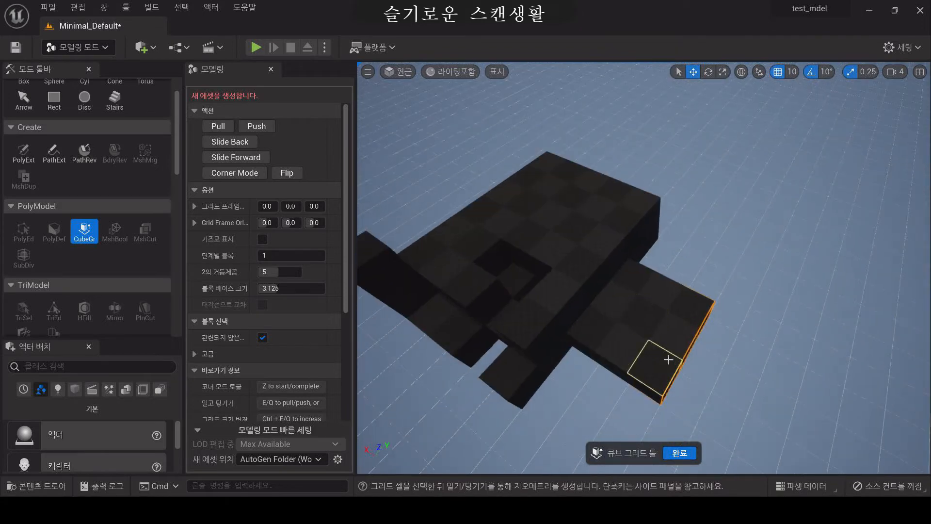
- Select the two outer end cells on the lower platform's top surface and pull them up one block
click(670, 335)
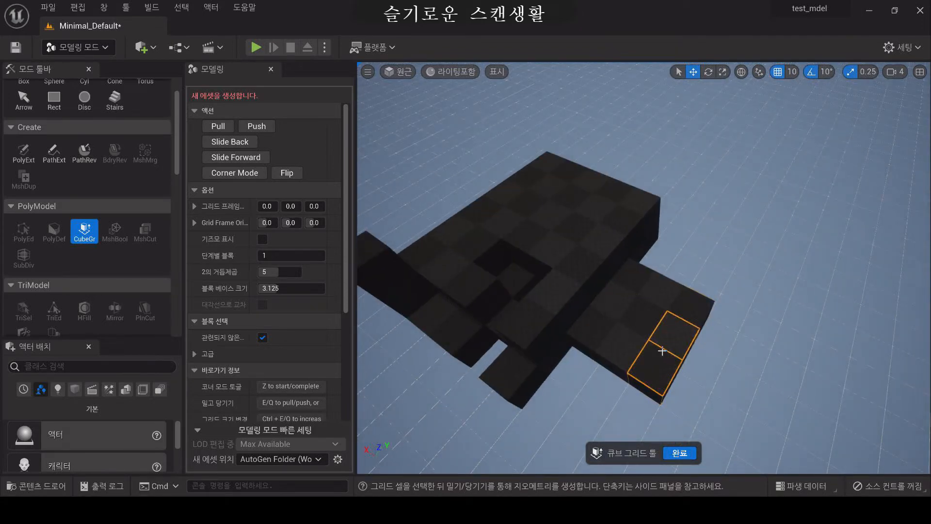
mouse_move(669, 327)
ctrl+mouse_down()
mouse_move(667, 307)
mouse_move(665, 318)
ctrl+mouse_up()
mouse_move(624, 343)
right_down()
mouse_move(602, 388)
mouse_move(553, 383)
mouse_move(582, 339)
mouse_move(589, 352)
mouse_move(611, 335)
mouse_move(599, 334)
mouse_move(601, 300)
mouse_move(606, 358)
mouse_move(611, 349)
right_up()
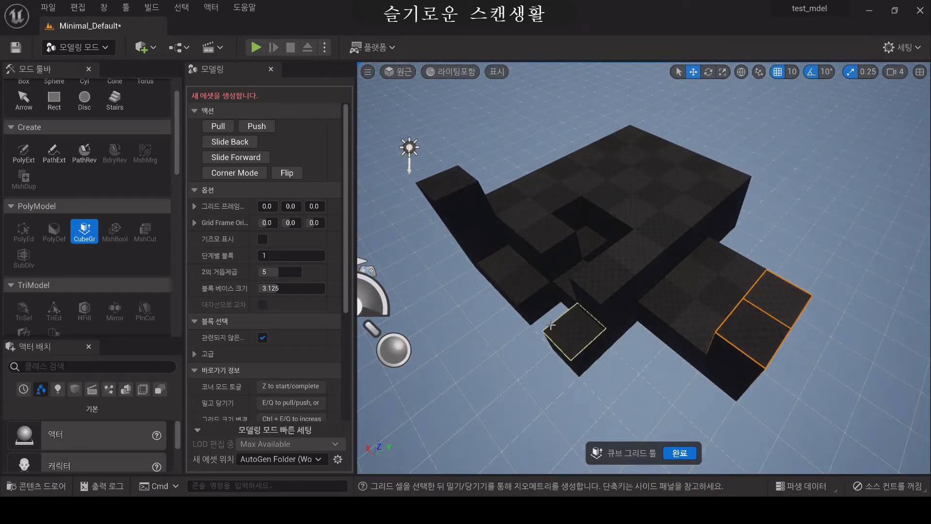
- Pull the lowest corner face of the tall block outward along the ground into a narrow beam
right_drag(581, 306, 580, 335)
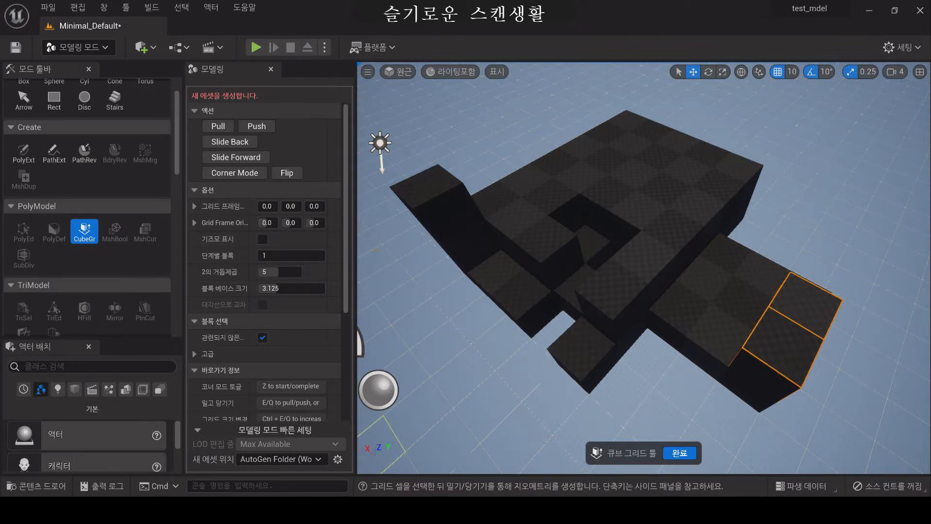
mouse_move(523, 344)
right_down()
mouse_move(517, 353)
mouse_move(523, 333)
right_up()
right_drag(458, 335, 477, 321)
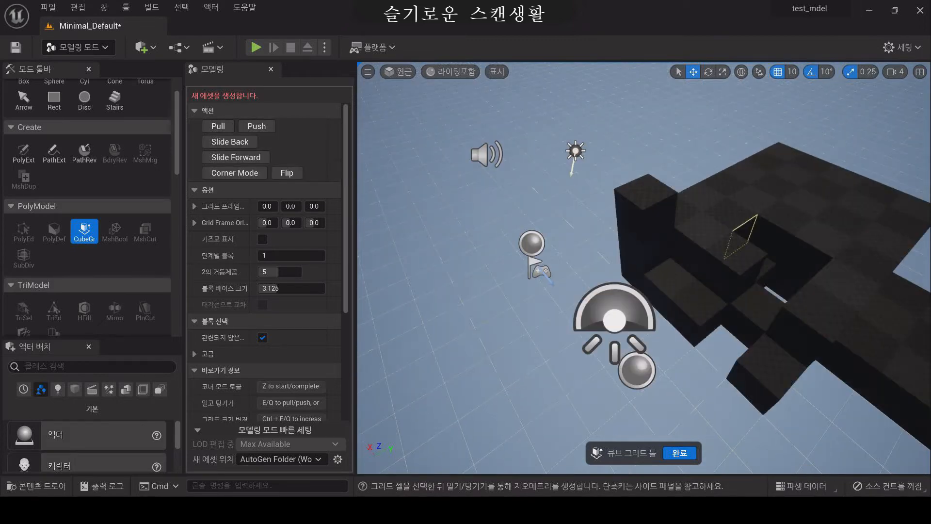
right_drag(534, 301, 601, 311)
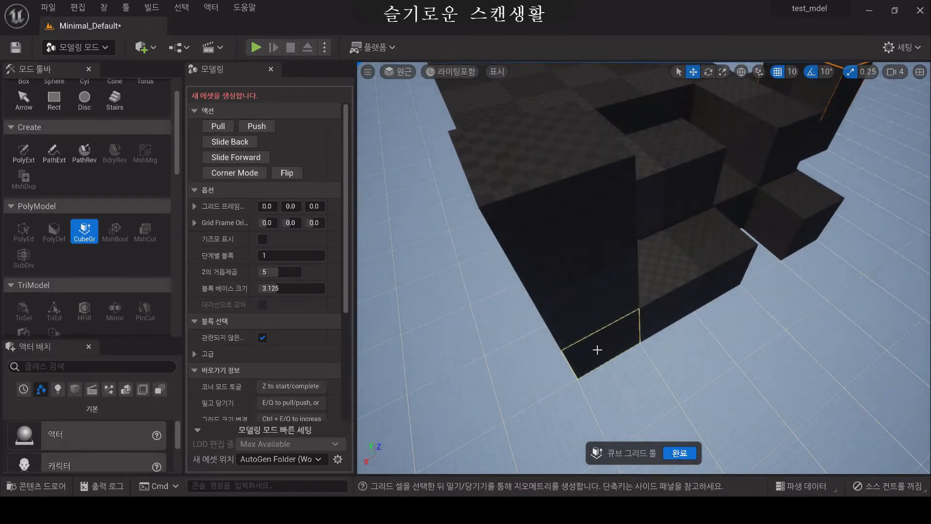
click(217, 126)
click(218, 126)
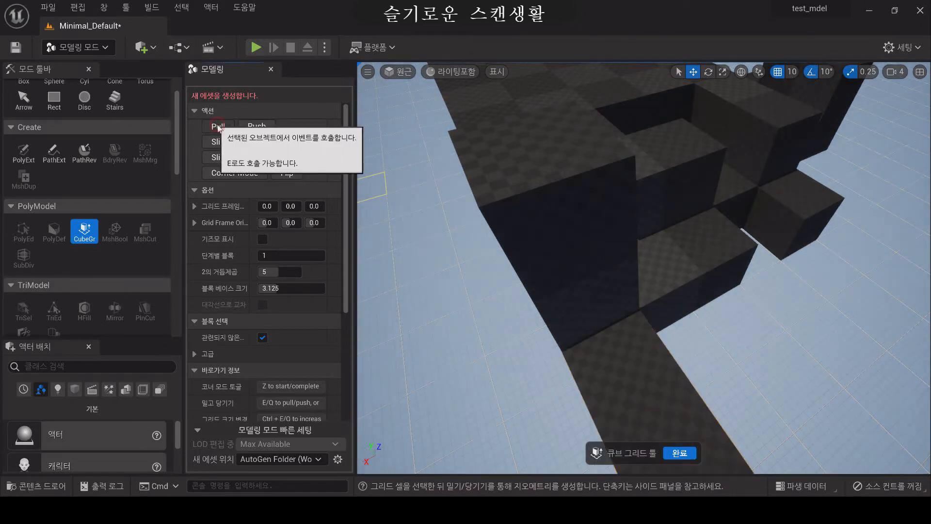
- Push a side face of the slab inward and a neighbouring top cell downward to cut away blocks beside the recess
key(s)
right_drag(529, 255, 582, 260)
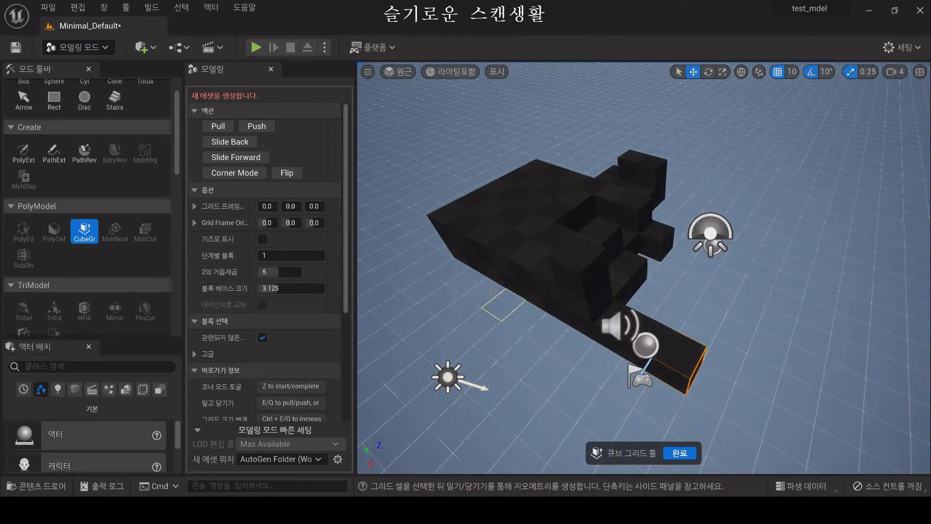
key(w)
right_drag(481, 297, 466, 293)
click(256, 128)
click(256, 127)
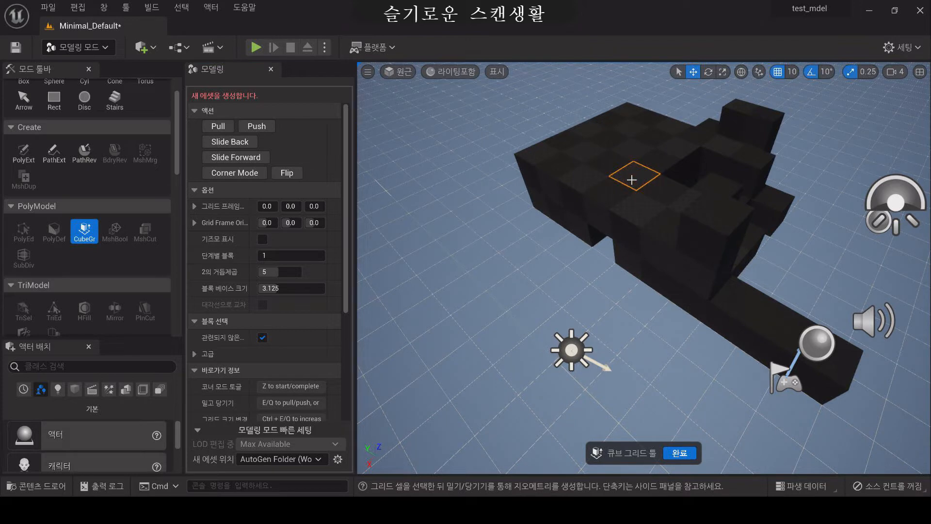
click(260, 127)
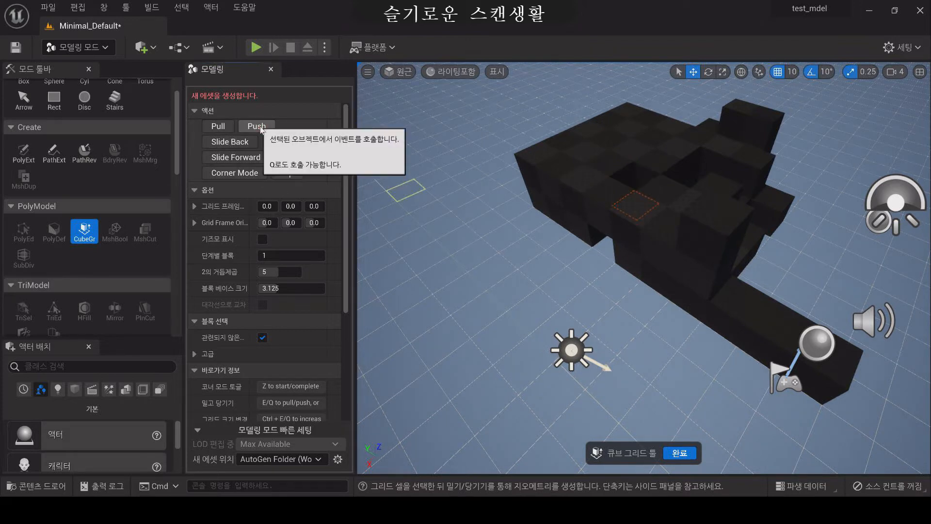
- Select a two-by-two group of side faces at the slab's opposite corner and pull them outward into a thick beam
key(w)
right_drag(613, 278, 603, 330)
key(s)
right_drag(644, 249, 679, 291)
key(s)
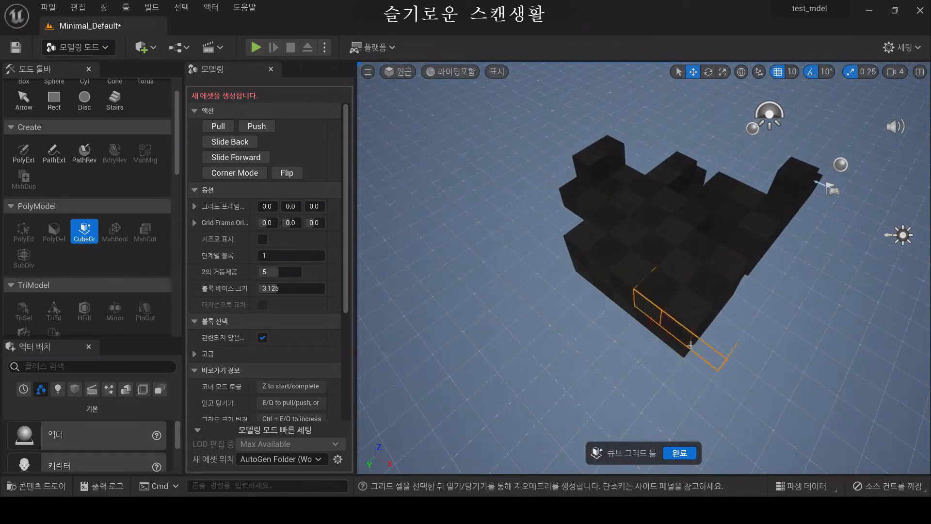
click(224, 128)
click(224, 127)
click(224, 128)
click(224, 128)
- Extend the thick beam by pulling its two-by-two end faces outward four more times
right_drag(543, 233, 478, 244)
key(w)
key(w)
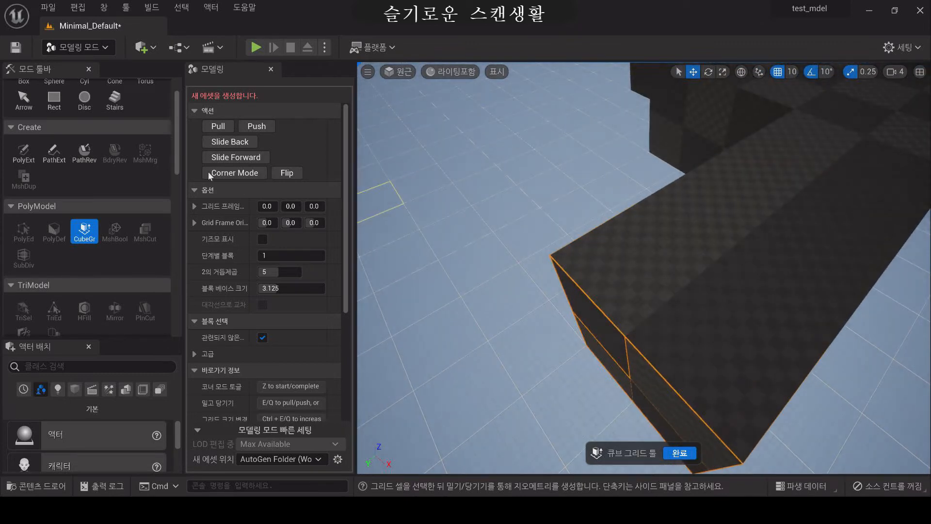
right_drag(625, 266, 570, 275)
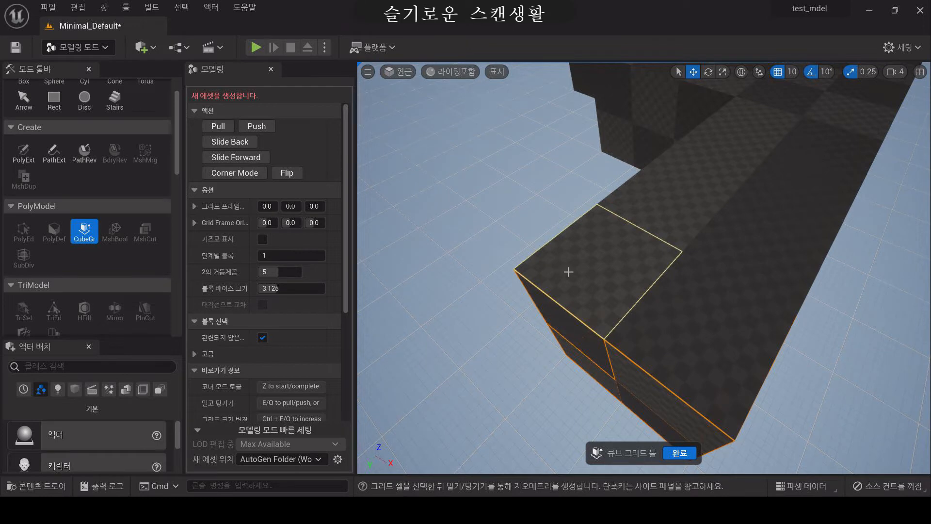
right_drag(561, 306, 557, 291)
key(s)
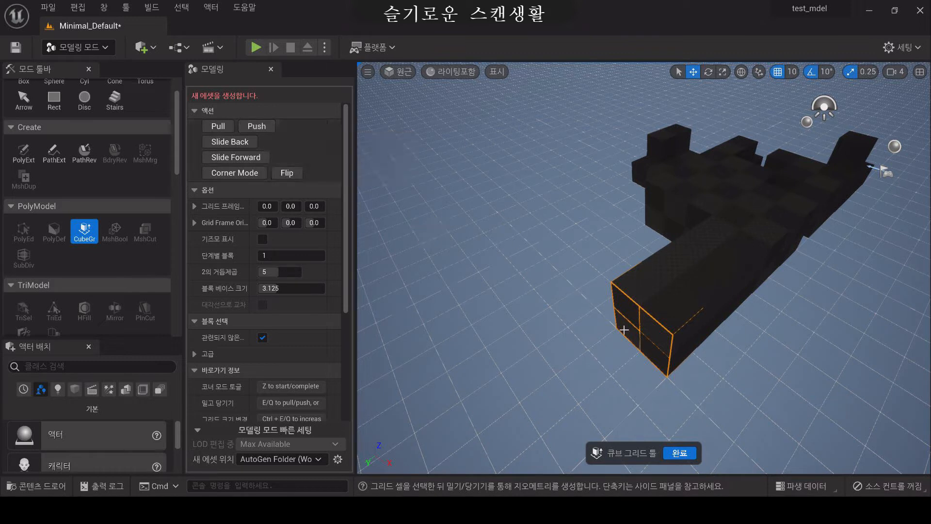
key(e)
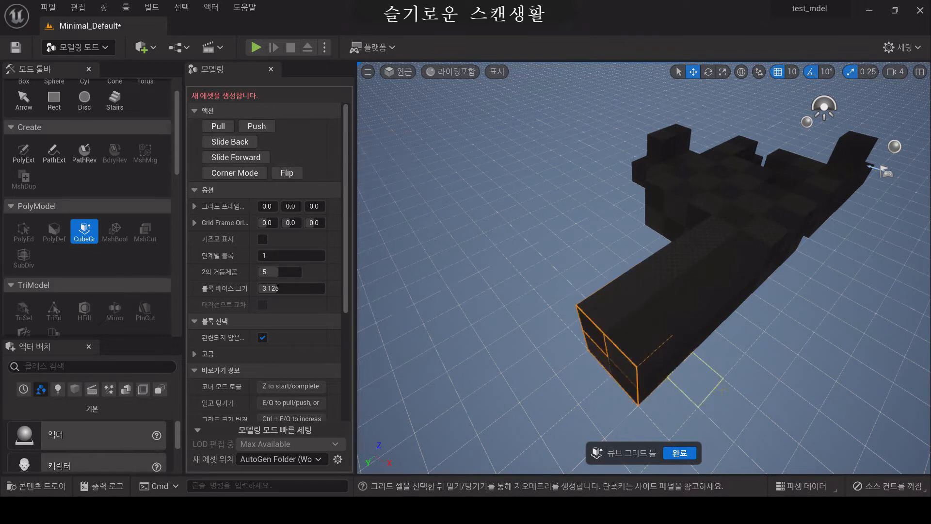
key(e)
key(e)
key(e)
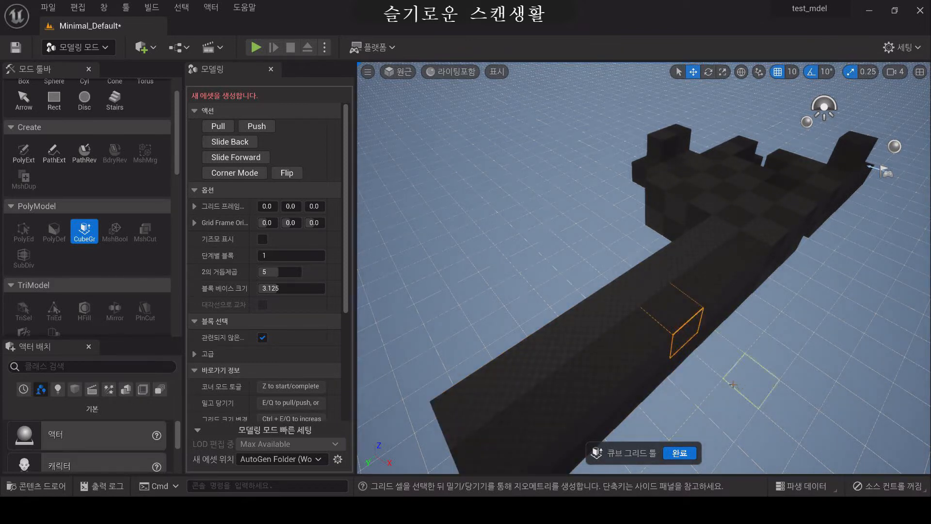
- Push an upper side cell of the thick beam inward two blocks to cut a notch across it
key(q)
key(q)
right_drag(644, 268, 695, 356)
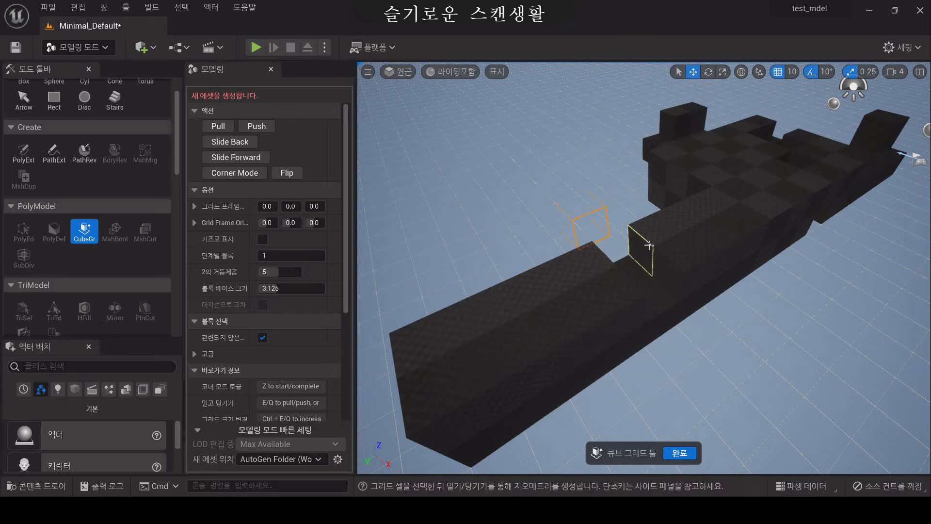
- Select three neighbouring faces along the bottom of the slab's side beside the thick beam
right_drag(662, 272, 658, 284)
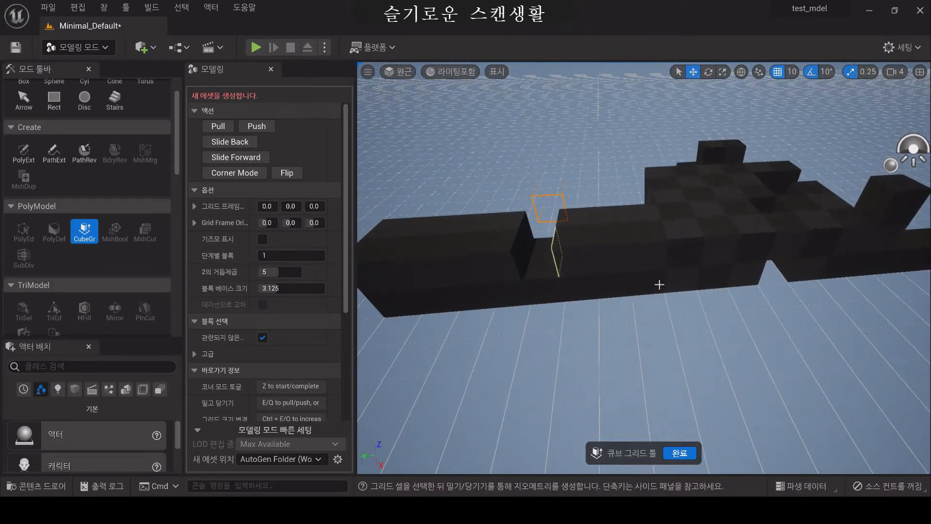
right_drag(582, 292, 605, 286)
key(w)
key(s)
drag(619, 333, 732, 335)
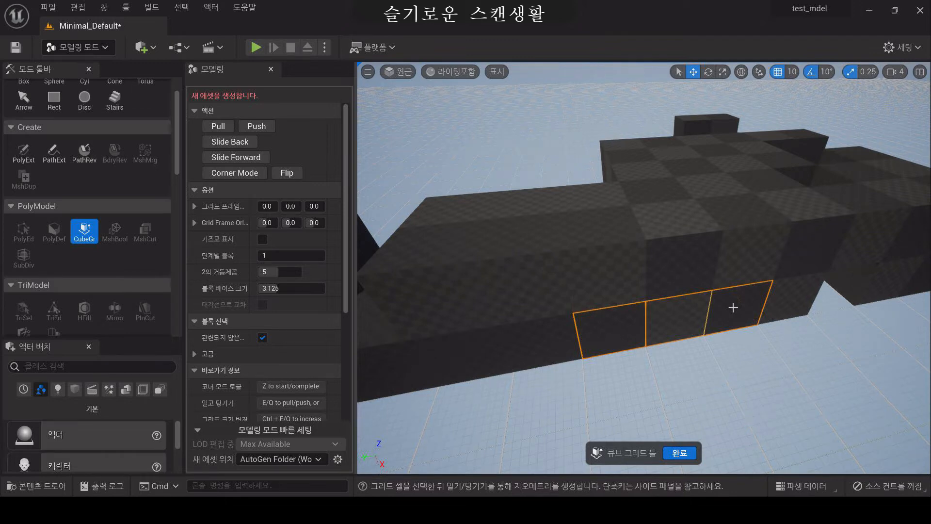
key(s)
right_drag(612, 327, 648, 320)
key(w)
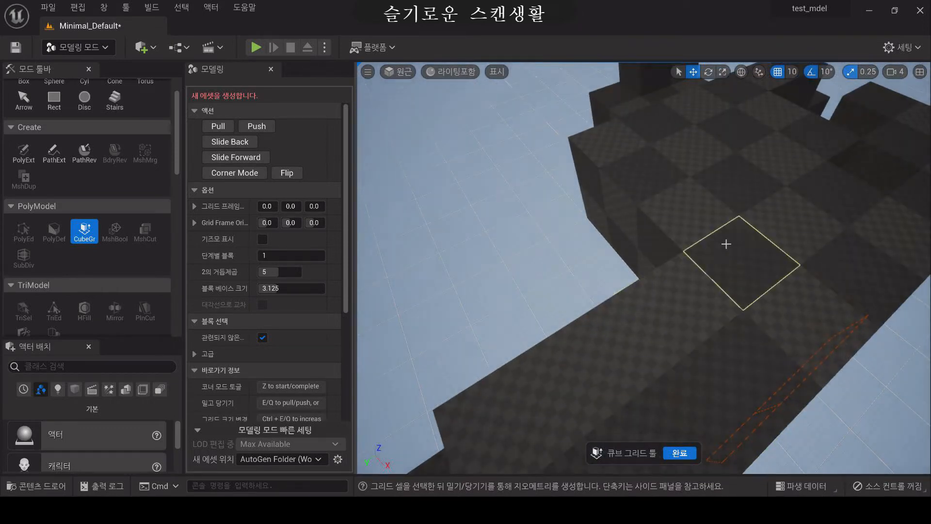
- Select a two-by-two group of the slab's top cells, slide the selection back above the surface and pull up a floating block
drag(740, 192, 826, 192)
key(d)
right_drag(815, 295, 757, 262)
key(s)
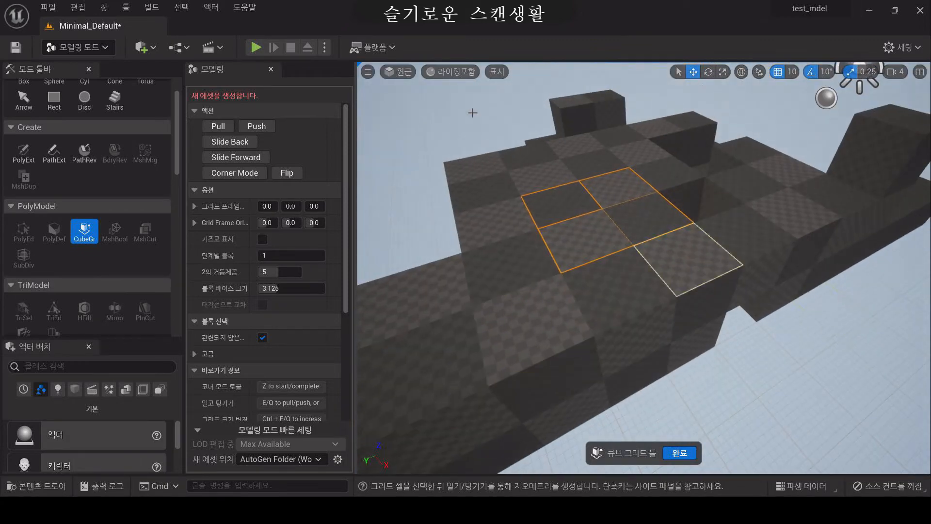
click(227, 141)
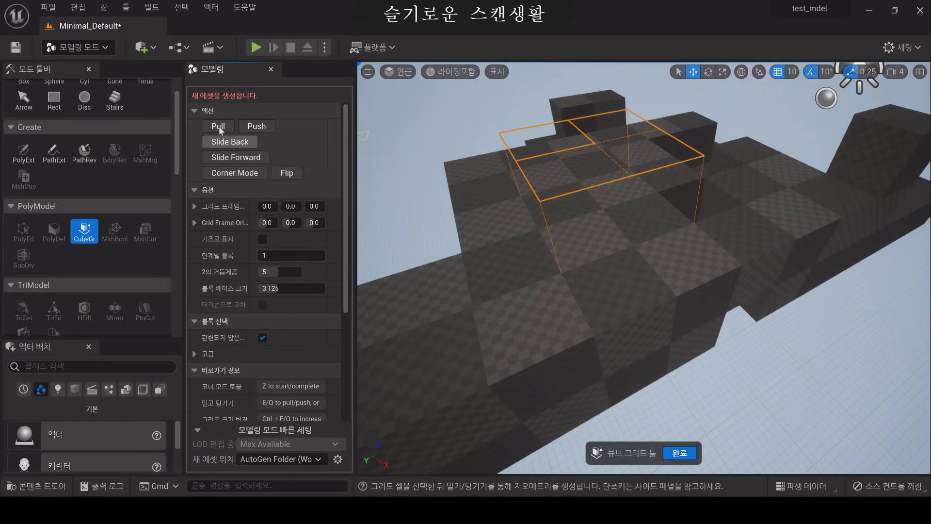
click(219, 127)
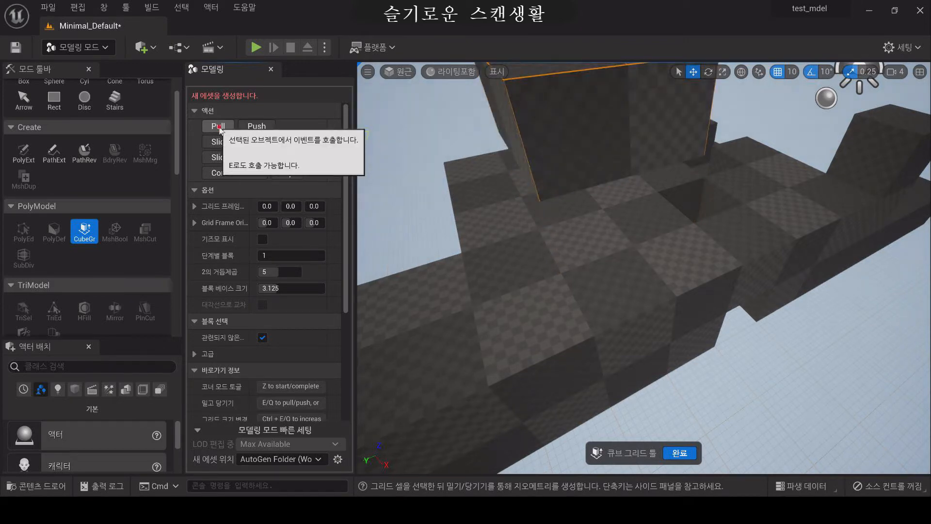
click(220, 129)
- Slide the selection back well above the first floating block and pull up a second floating block
mouse_move(526, 285)
right_down()
mouse_move(529, 339)
mouse_move(525, 285)
right_up()
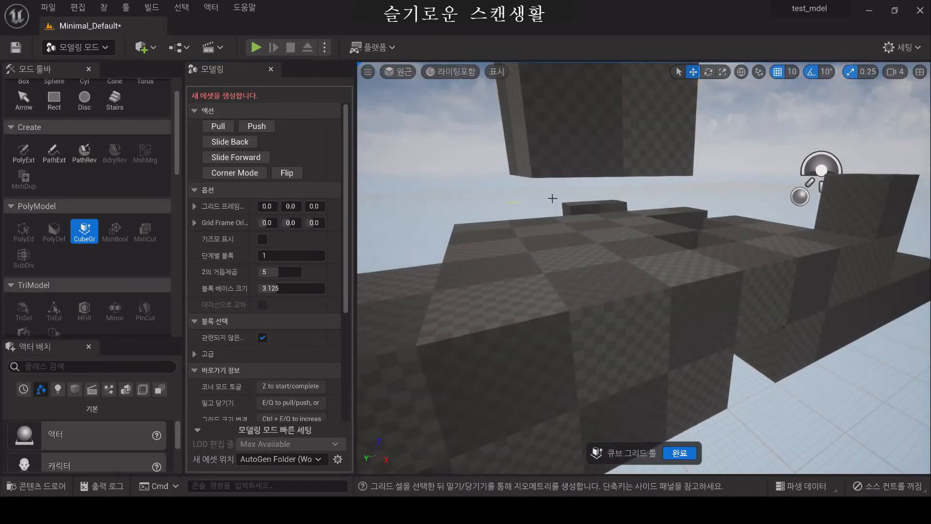
key(s)
right_drag(536, 243, 536, 219)
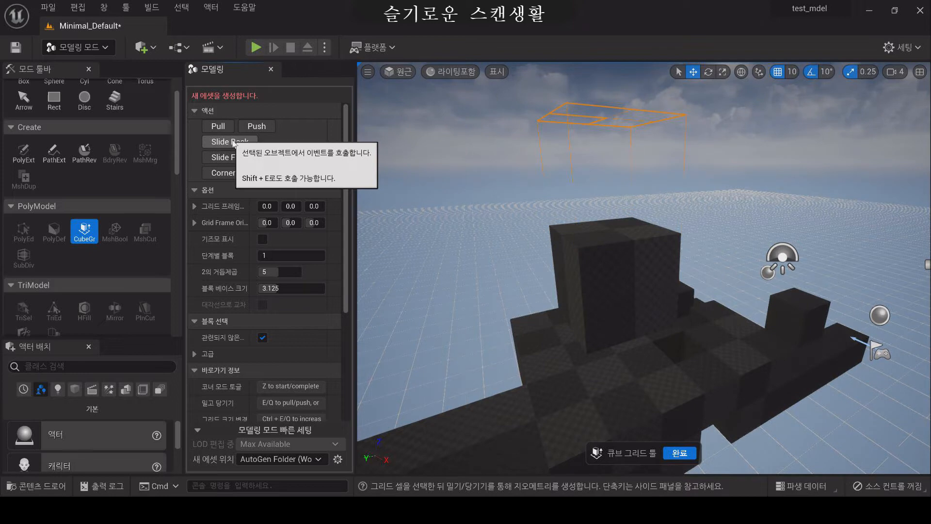
click(219, 127)
- Slide the selection forward into the upper floating block and push it down to cut away the block's lower part
right_drag(539, 239, 538, 202)
key(s)
key(a)
key(w)
key(s)
key(w)
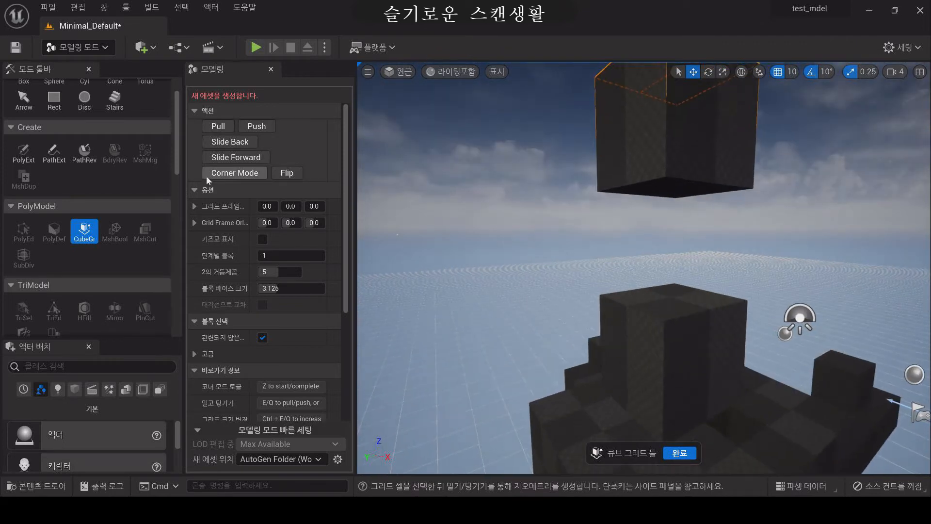
click(237, 158)
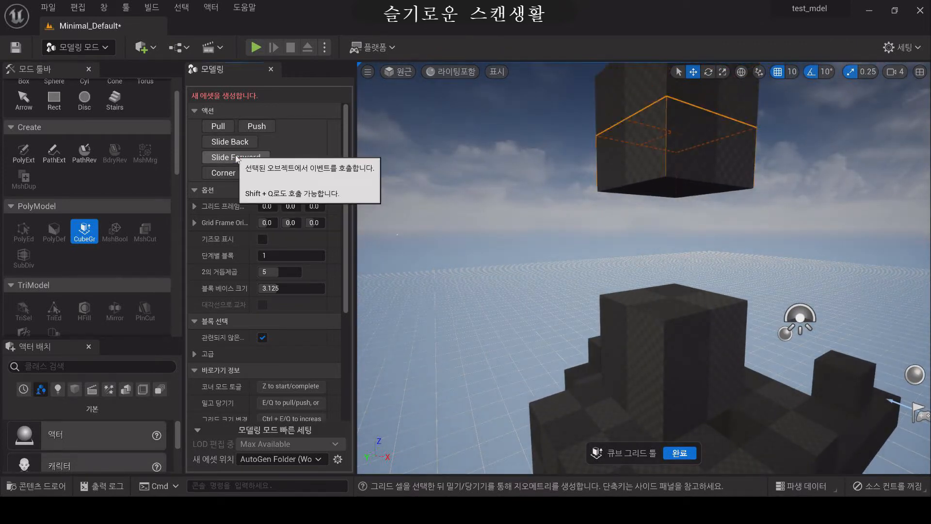
click(219, 126)
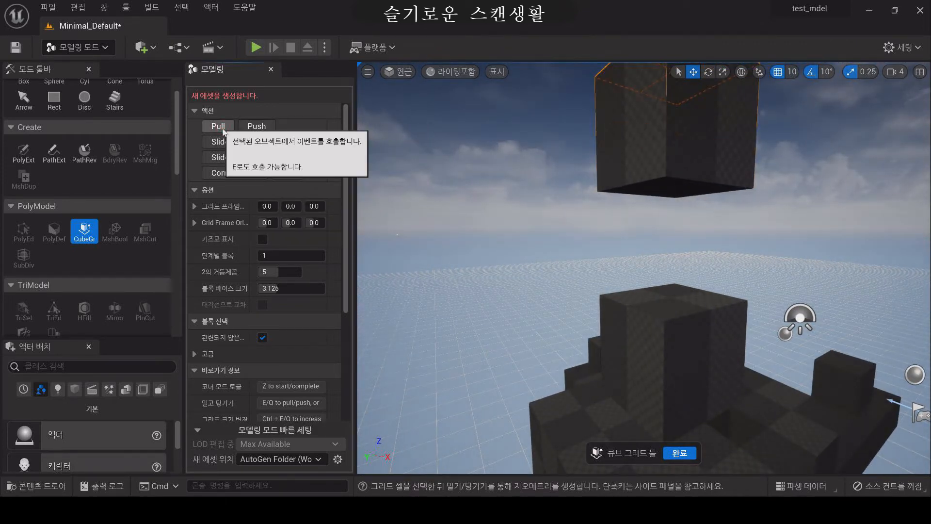
click(227, 158)
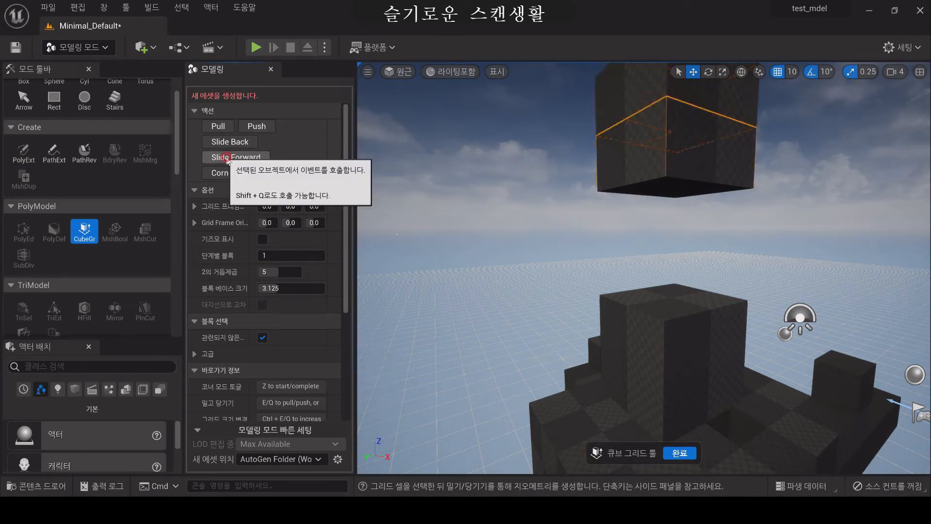
click(255, 128)
right_drag(501, 279, 501, 297)
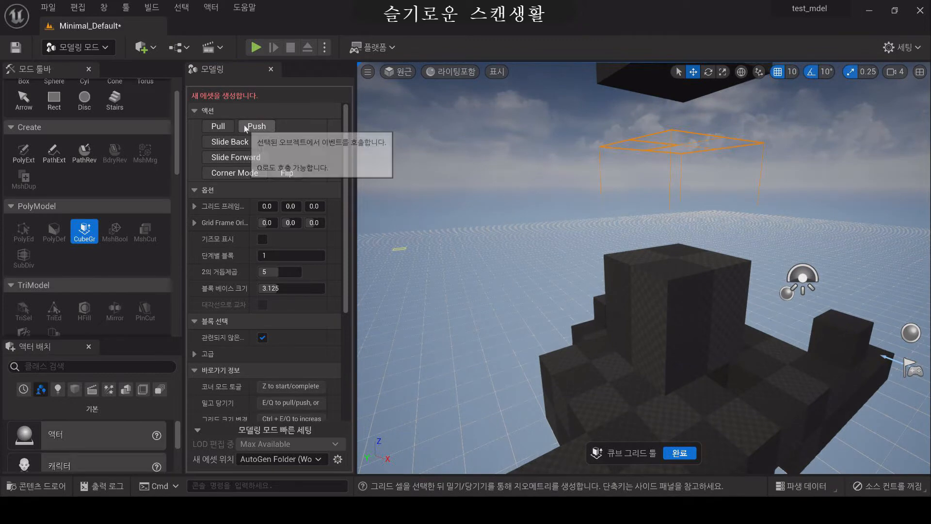
- Slide the selection forward to the slab, slide it back to the cells to cut, and push downward to remove them
click(236, 157)
click(236, 157)
click(236, 157)
click(237, 157)
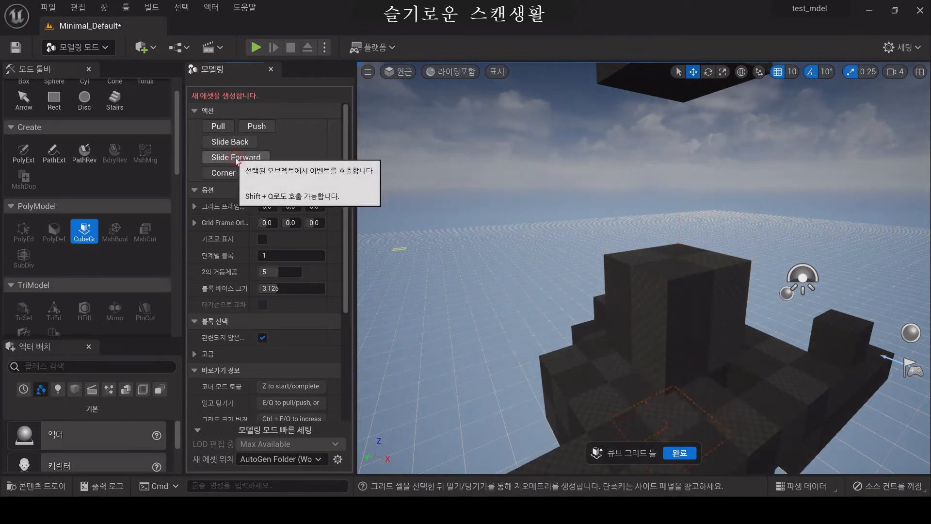
click(238, 142)
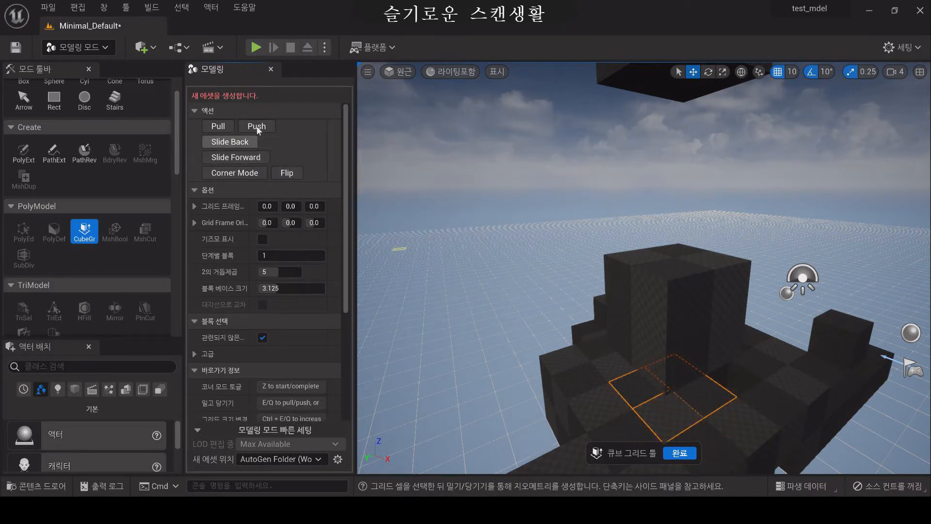
click(256, 127)
click(259, 130)
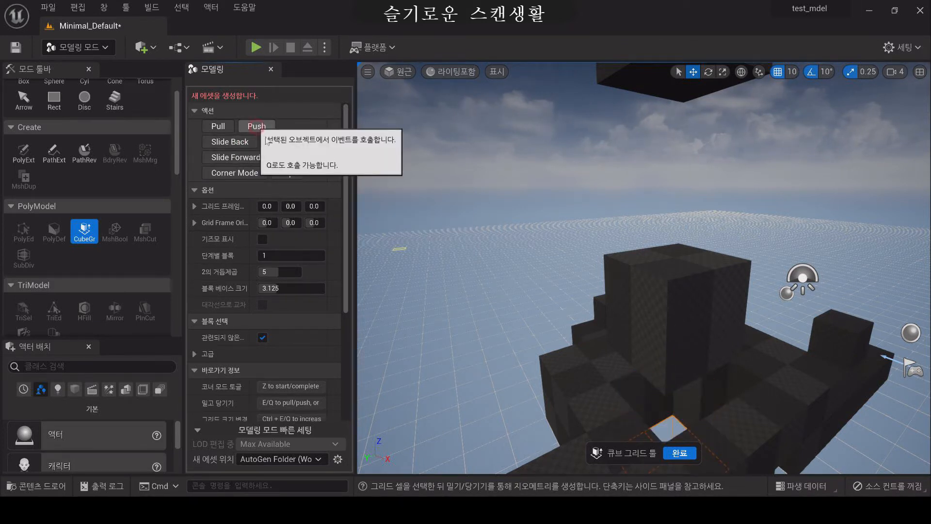
key(w)
mouse_move(524, 322)
right_down()
mouse_move(531, 378)
mouse_move(524, 322)
right_up()
key(s)
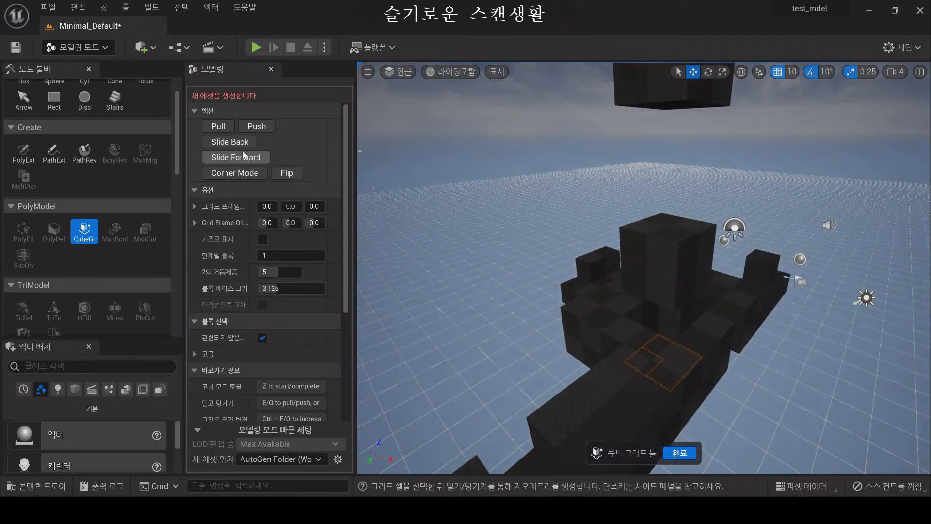
- Select two adjacent cells along the base of the slab's side, slide the selection back away from it and pull out a detached block
right_drag(542, 283, 579, 340)
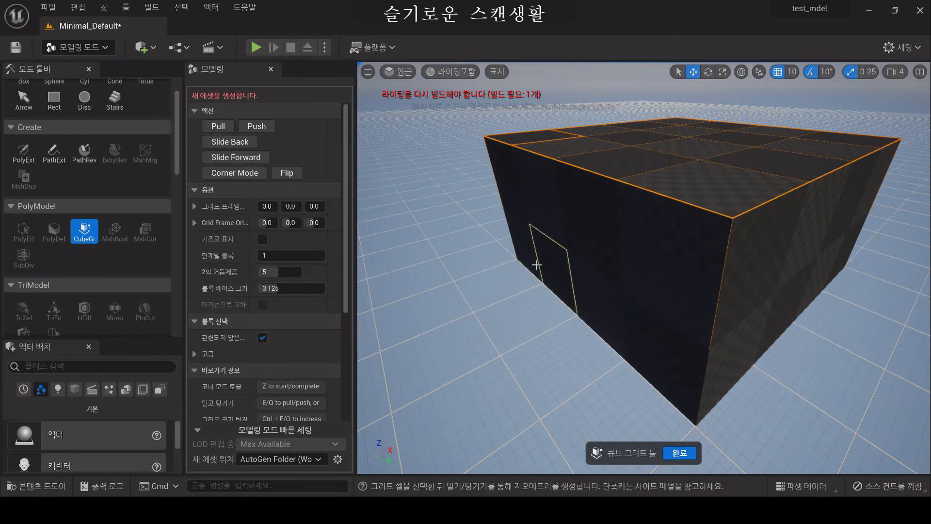
scroll(536, 260, down, 6)
drag(644, 286, 624, 274)
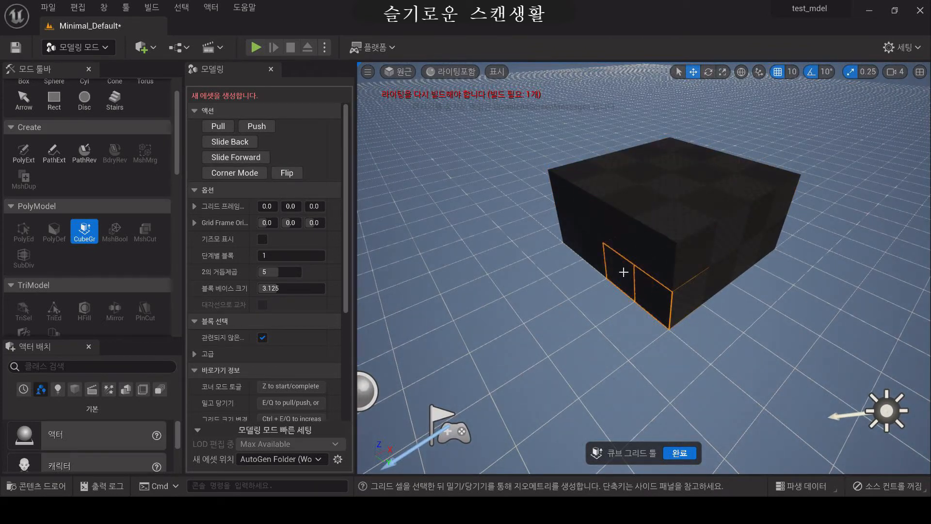
key(e)
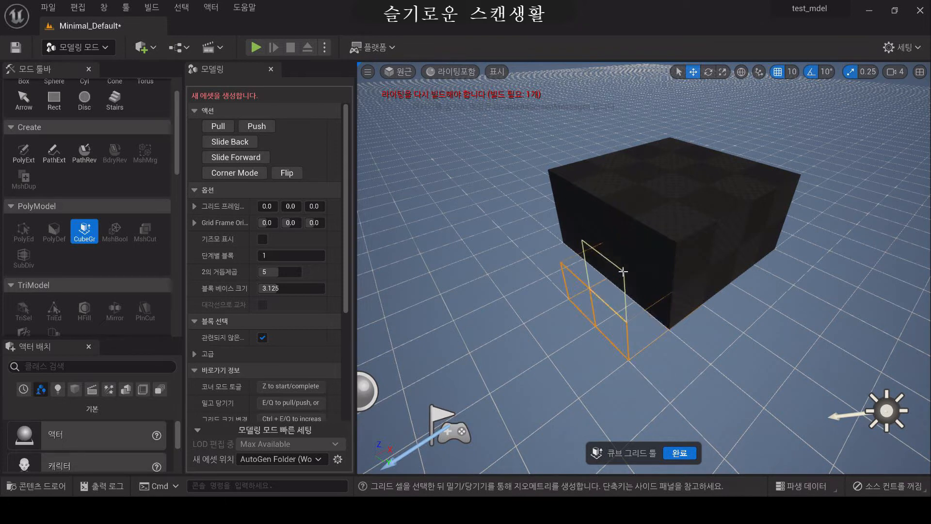
key(shift+e)
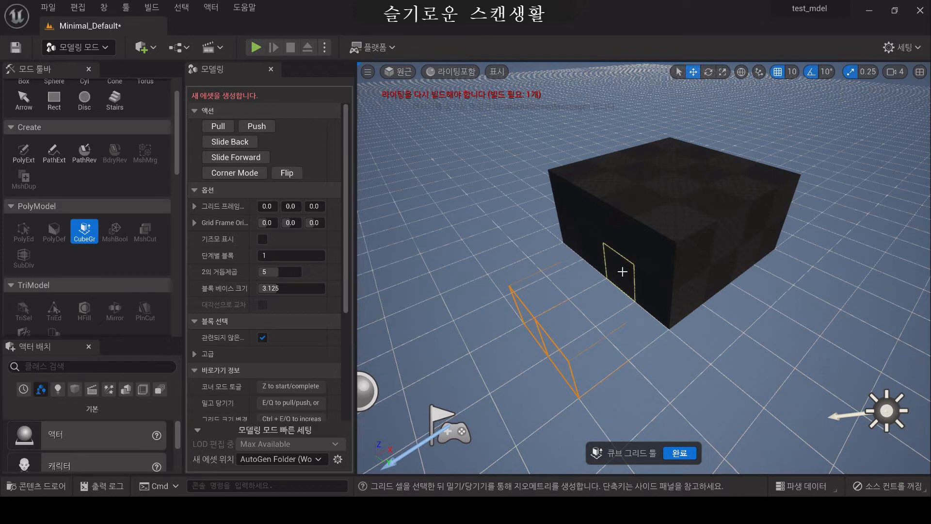
key(e)
key(e)
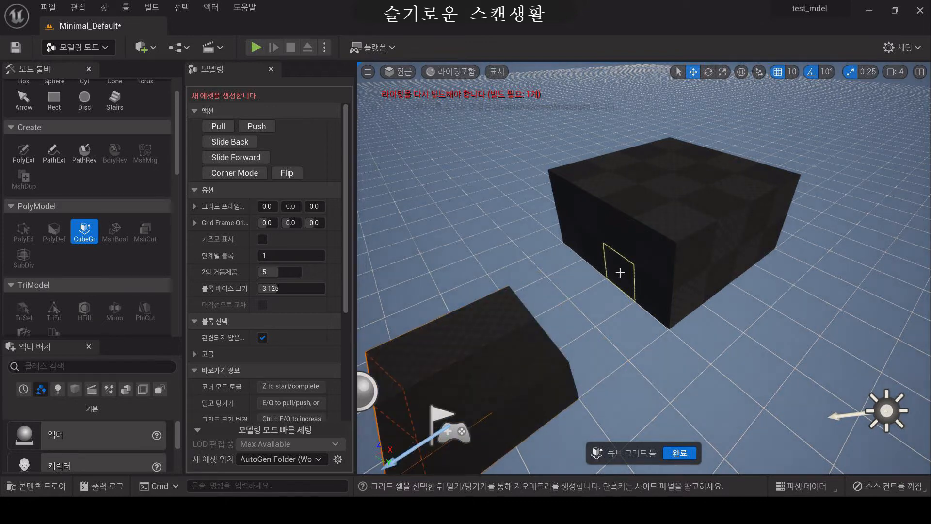
- Slide the selection forward into the middle of the detached block and push it inward to cut a gap that splits the block
right_drag(618, 273, 566, 313)
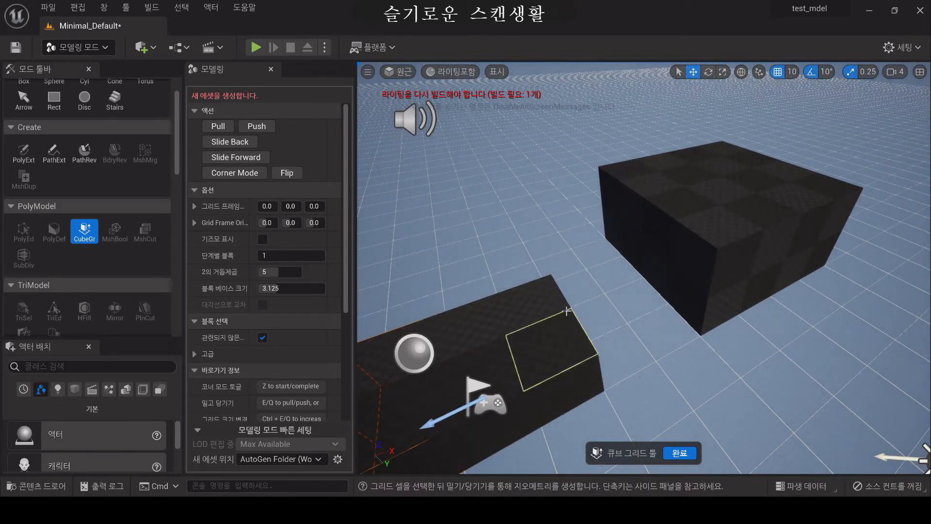
key(q)
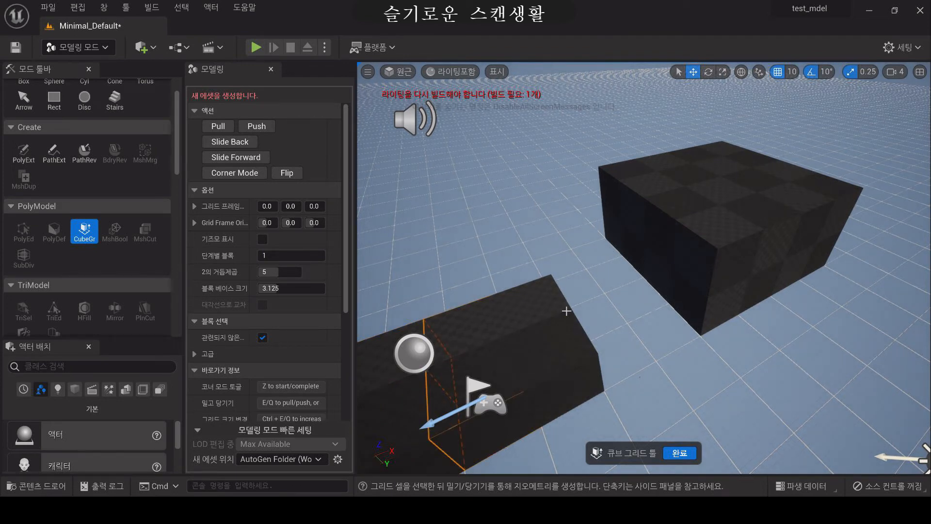
key(q)
right_drag(566, 311, 609, 285)
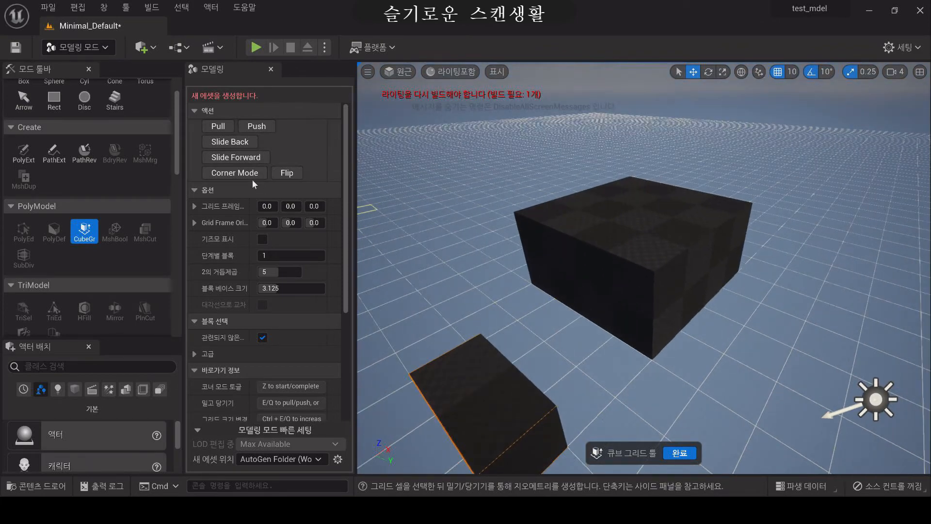
key(s)
right_drag(628, 356, 608, 362)
key(w)
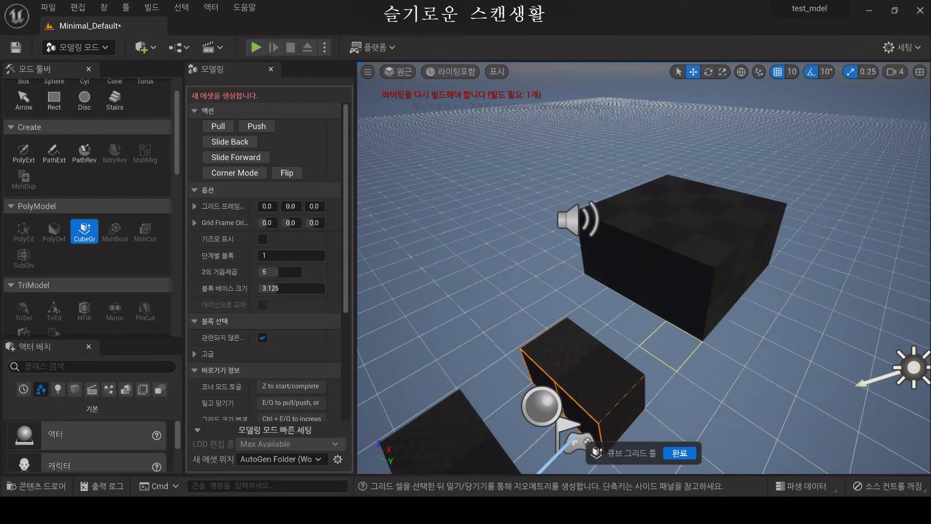
key(w)
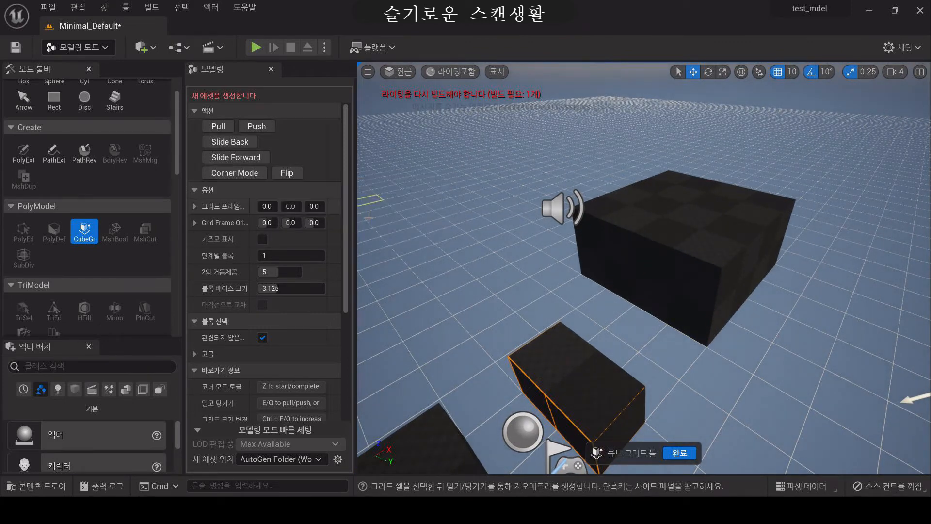
- Select the upper corner cell on the slab's side face and pull it out into a protruding block
click(702, 296)
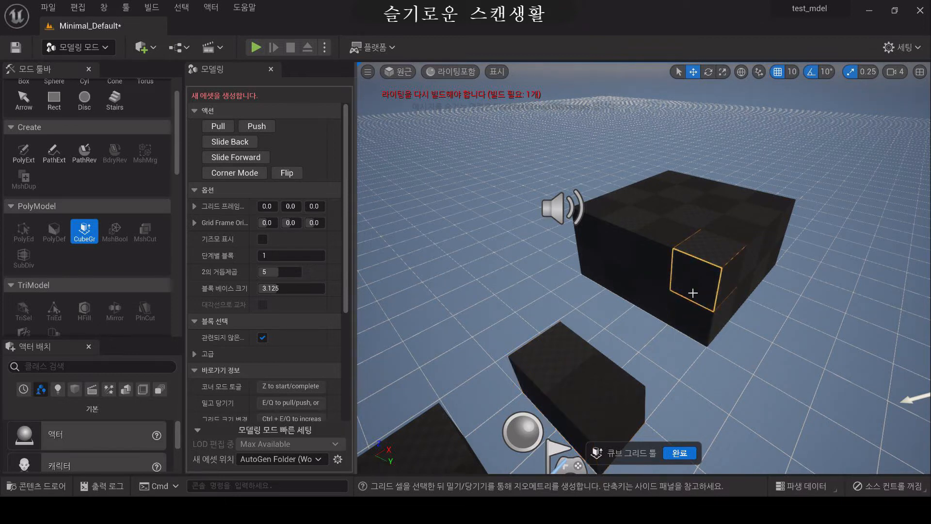
key(e)
mouse_move(594, 395)
right_down()
mouse_move(595, 417)
mouse_move(589, 395)
right_up()
key(w)
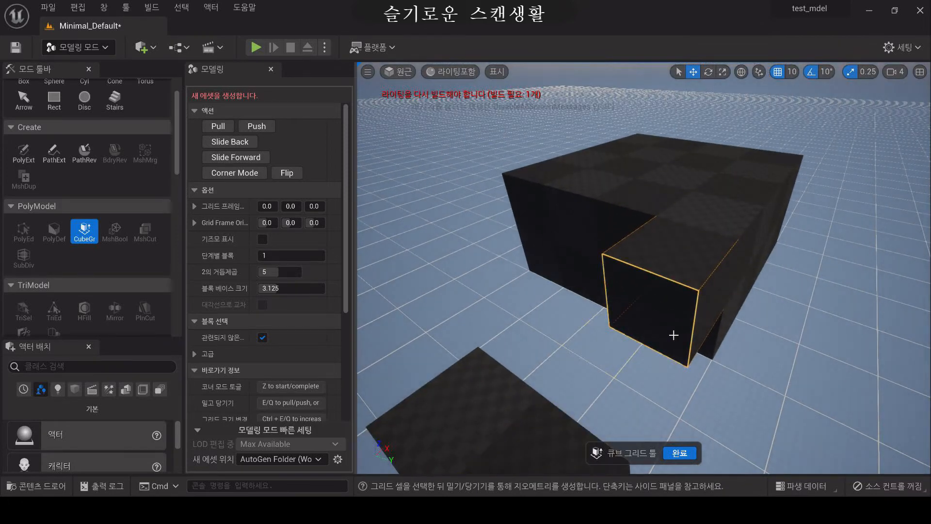
- In Corner Mode, pick three corners of the protruding block's end face, pull them out into a slanted shape and finish the corner edit
key(z)
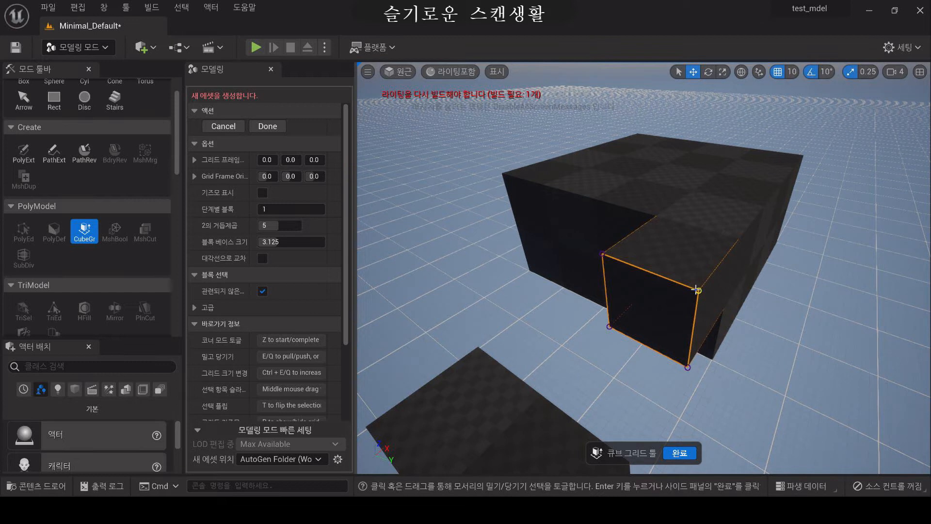
click(688, 367)
click(606, 327)
right_drag(691, 330, 669, 345)
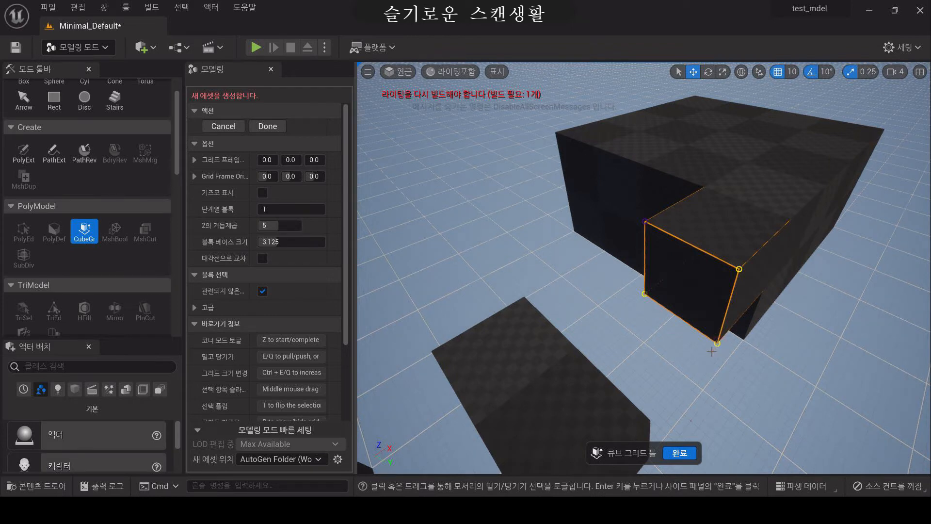
key(e)
key(q)
key(e)
right_drag(592, 348, 665, 294)
right_drag(490, 315, 600, 318)
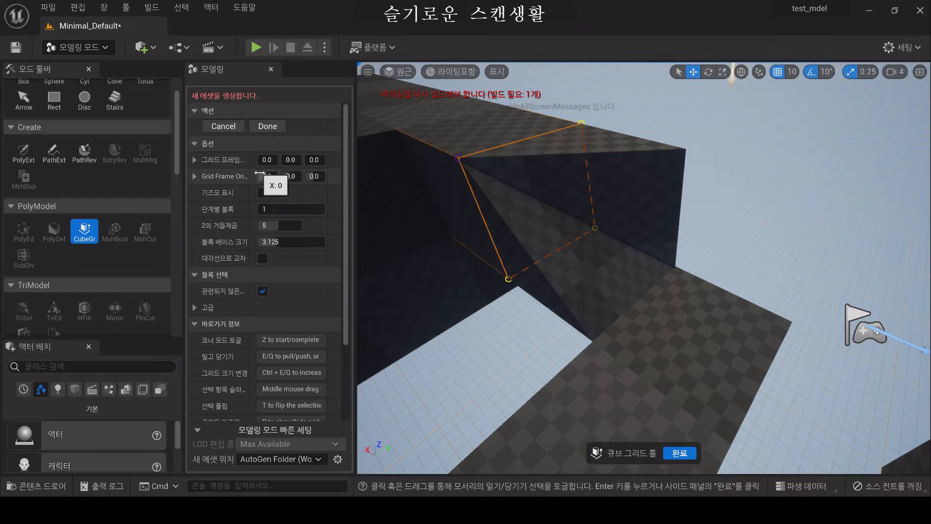
key(Return)
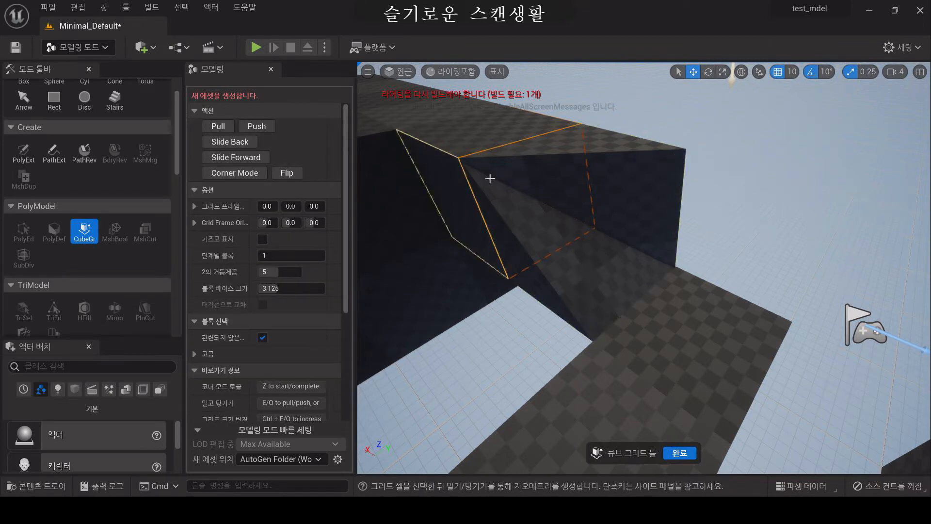
- Select the cell on the side of the slanted shape and pull it sideways into a full cube
click(536, 269)
right_drag(592, 292, 565, 308)
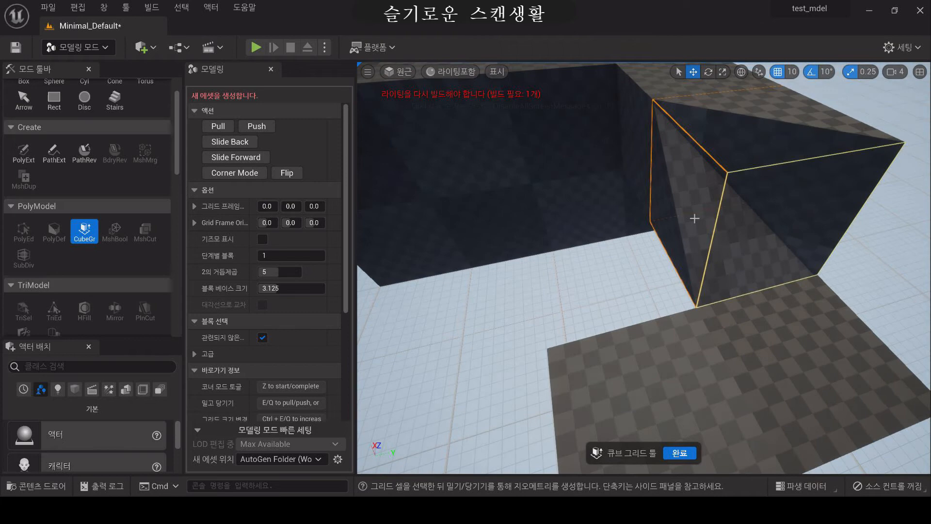
key(e)
mouse_move(682, 280)
right_down()
mouse_move(628, 280)
mouse_move(678, 289)
right_up()
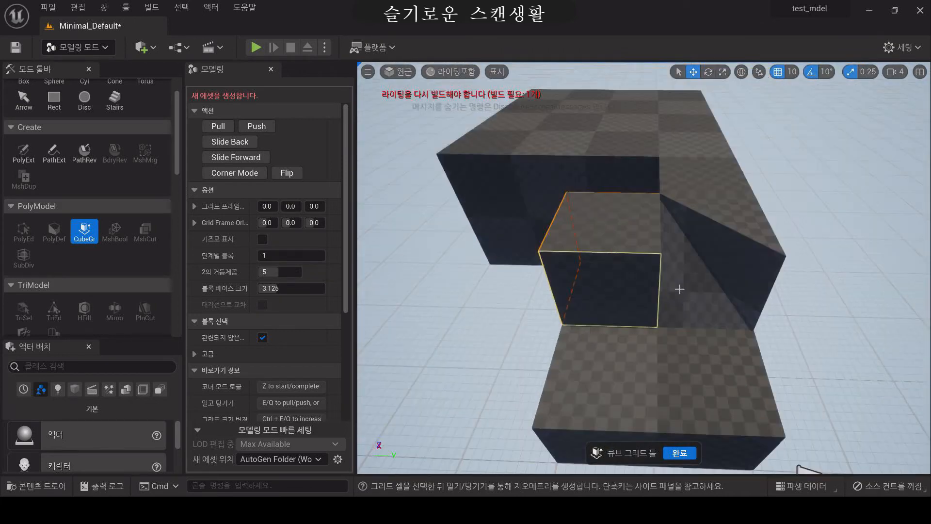
scroll(652, 280, down, 3)
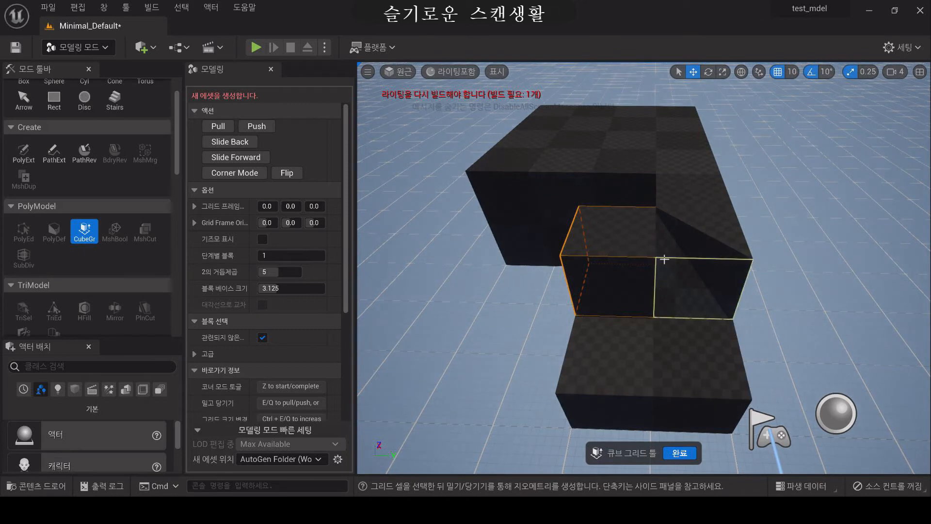
right_drag(688, 339, 645, 321)
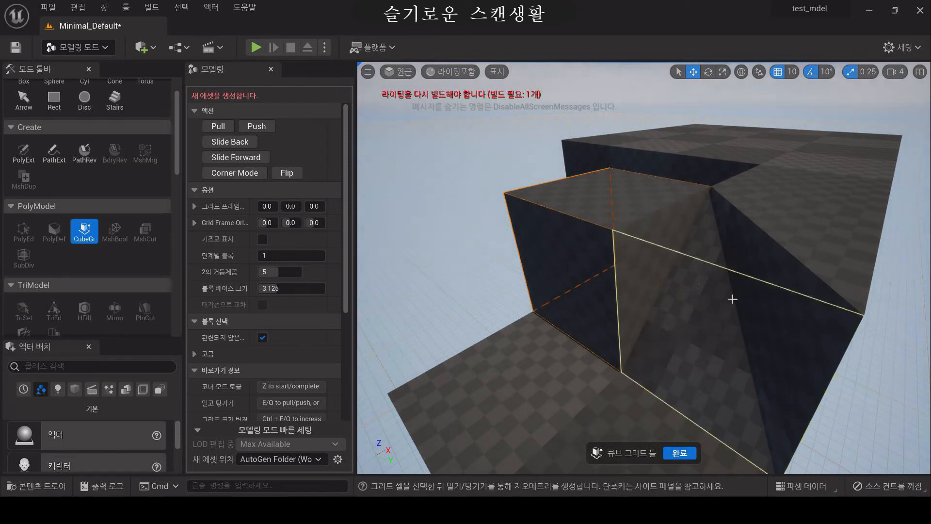
- Select the arm's side cell nearest the slab, pull out two corners of one vertical edge in Corner Mode and finish the corner edit
right_drag(711, 301, 584, 285)
click(578, 257)
key(z)
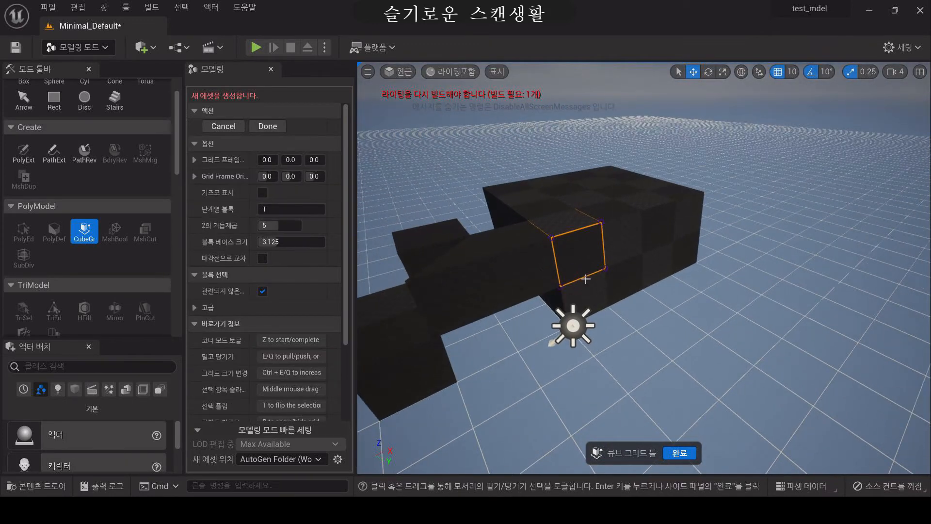
click(604, 270)
click(601, 223)
ctrl+drag(600, 247, 658, 310)
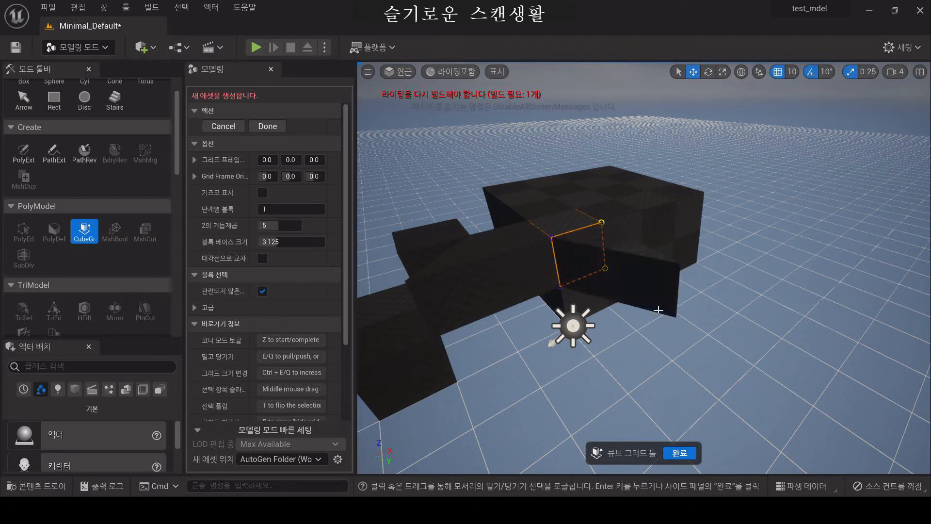
right_drag(593, 296, 607, 312)
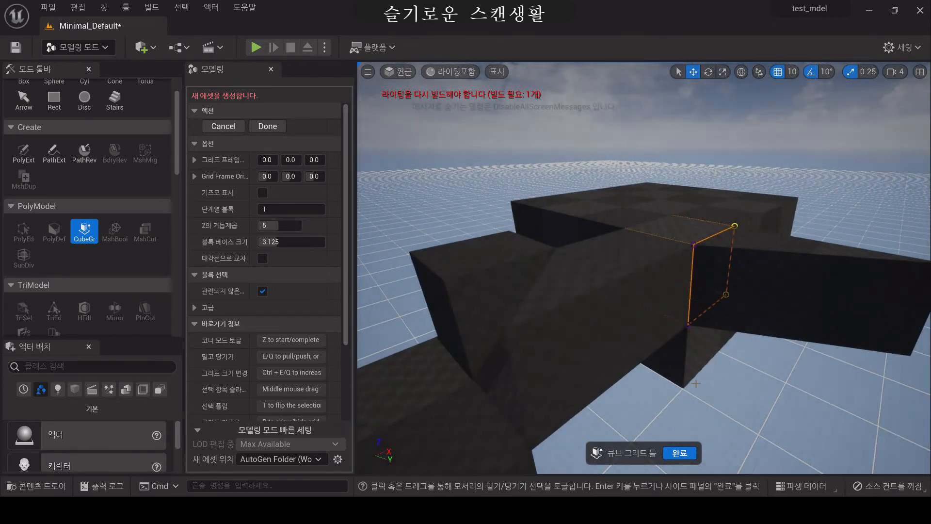
key(z)
- Select a cell on the slab's top surface and slide the selection back to float above the slab
right_drag(652, 295, 656, 257)
key(w)
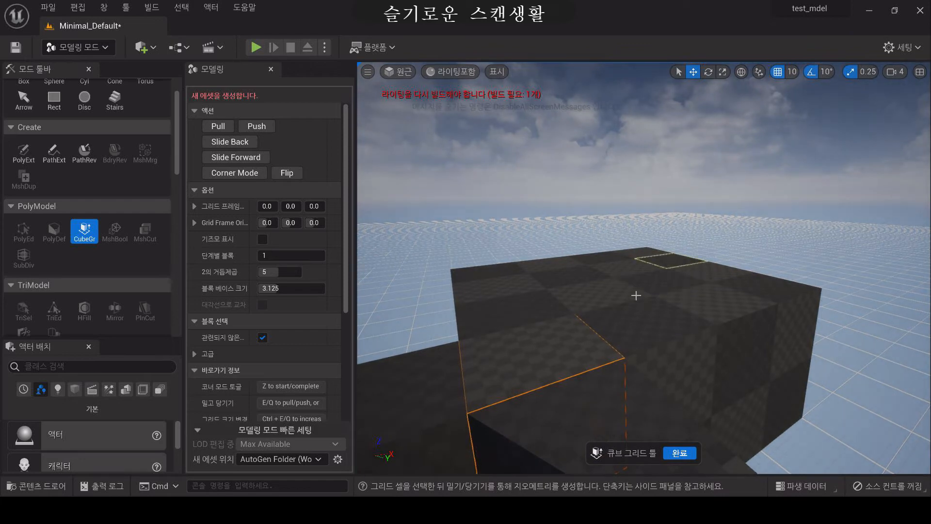
click(652, 316)
right_drag(681, 327, 626, 310)
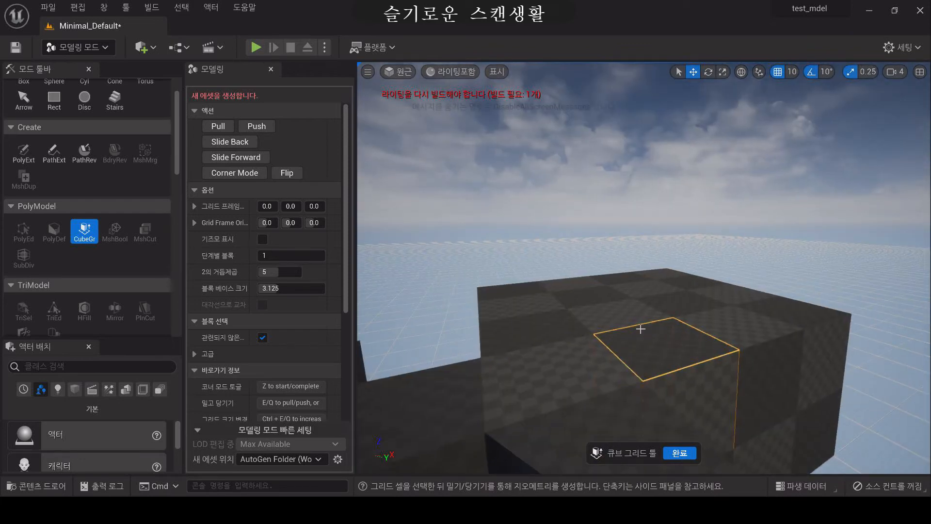
key(q)
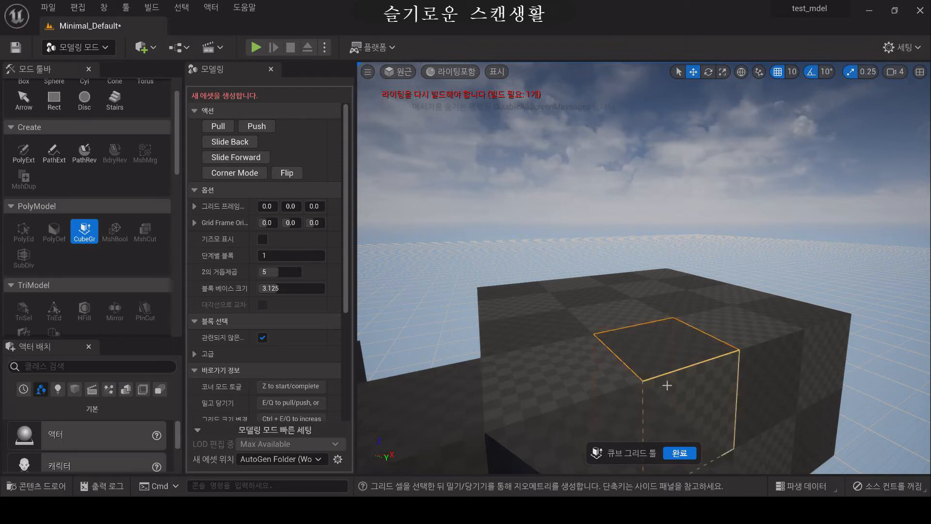
mouse_move(632, 351)
right_down()
mouse_move(625, 388)
mouse_move(632, 351)
right_up()
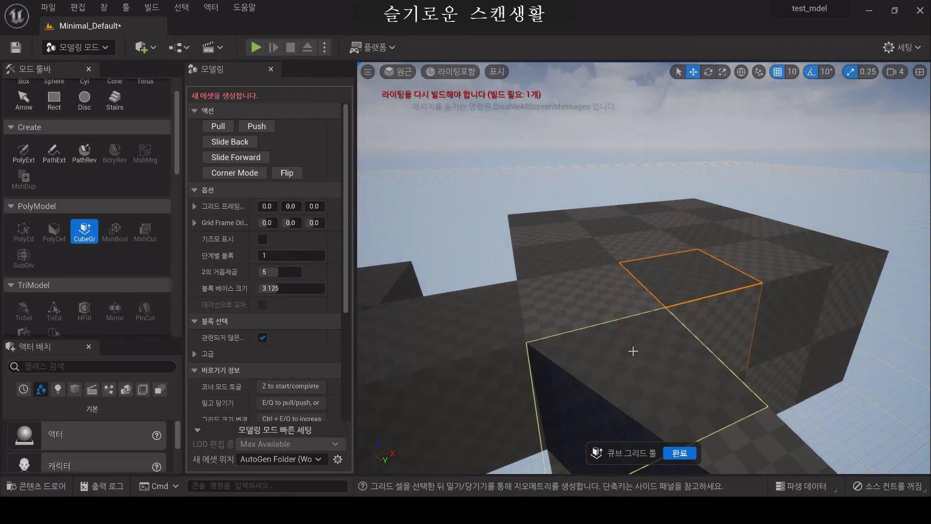
key(e)
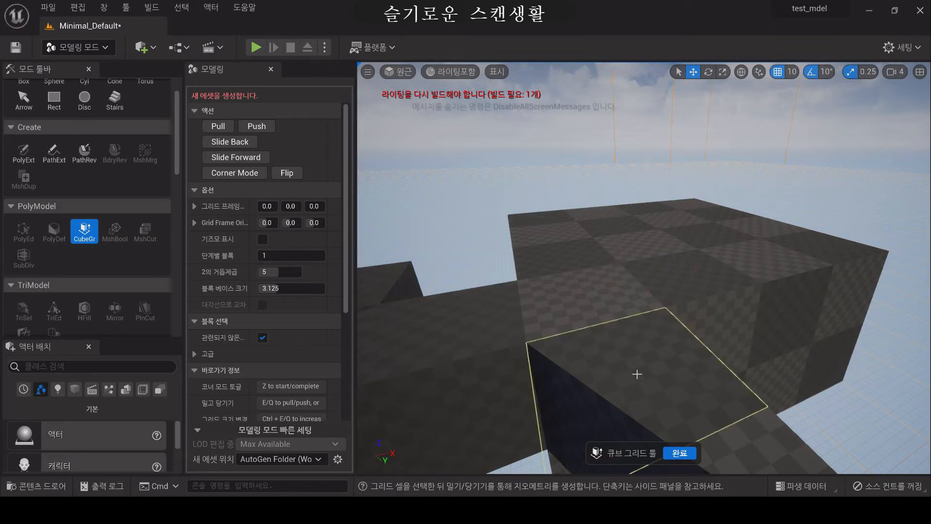
right_drag(635, 373, 637, 372)
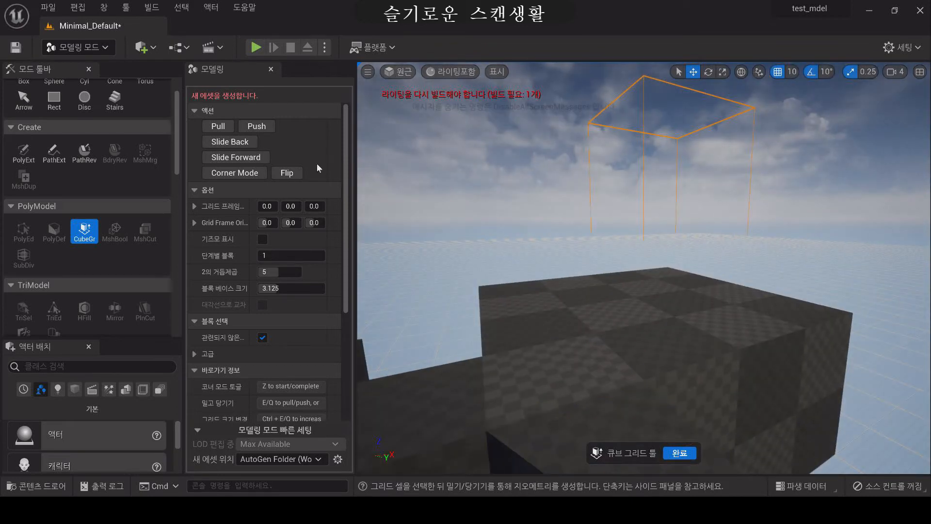
- Flip the floating selection to face downward and pull it down to the slab to form a tall column
click(287, 174)
right_drag(571, 280, 620, 180)
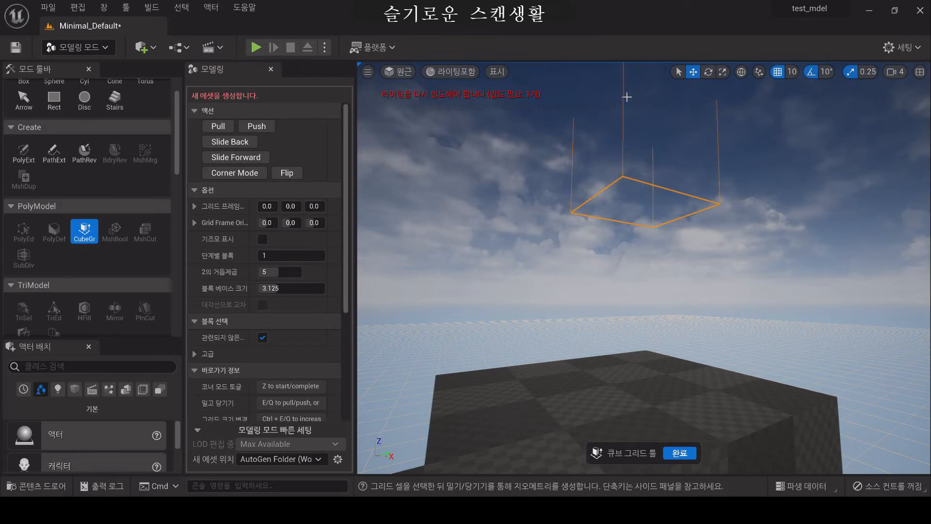
click(287, 174)
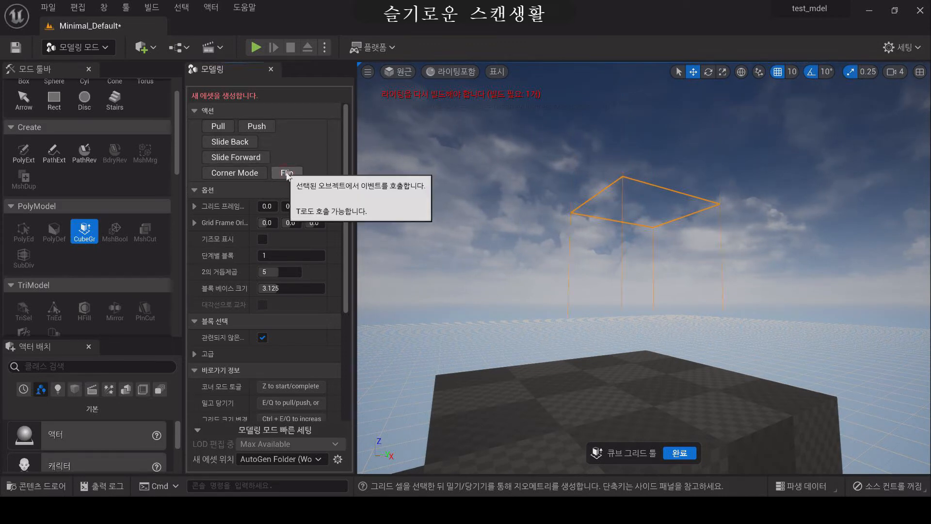
click(287, 174)
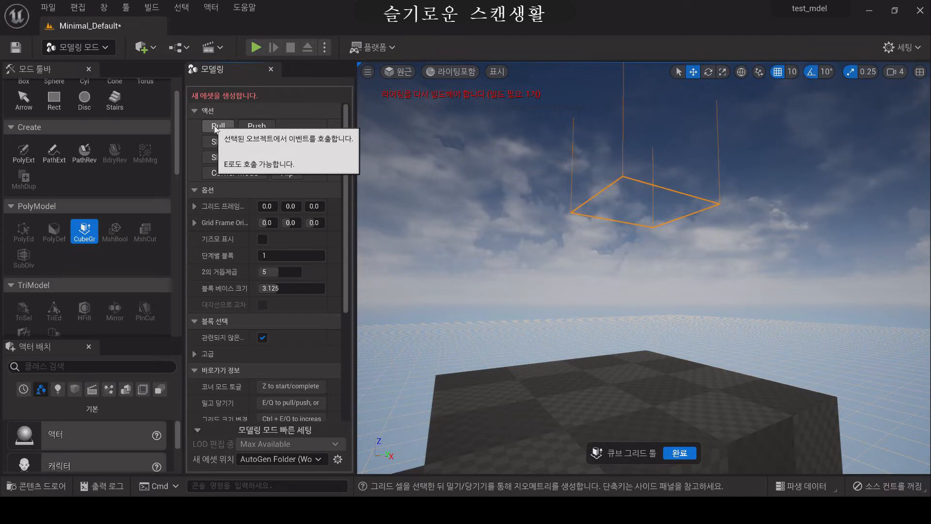
click(216, 127)
click(216, 127)
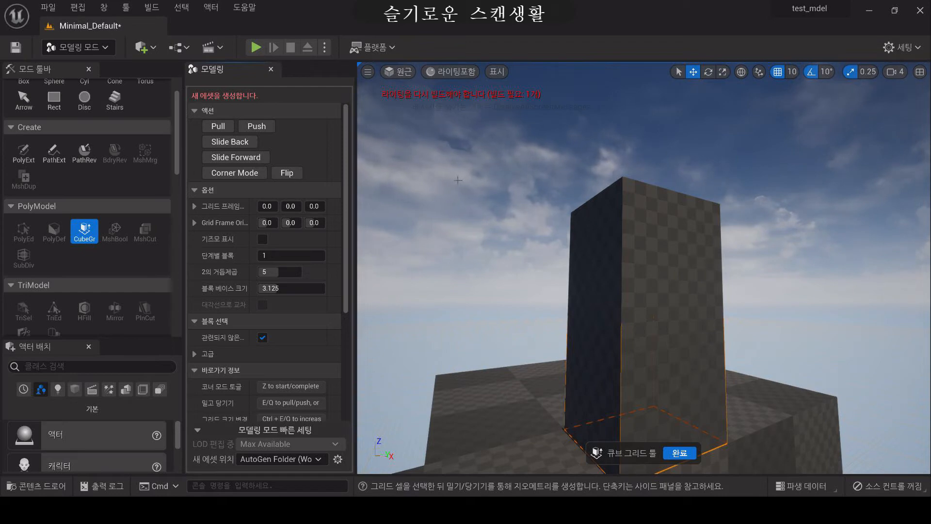
- Flip the selection at the column's base to face upward and move it up one cell within the column
click(285, 173)
right_drag(536, 217, 529, 263)
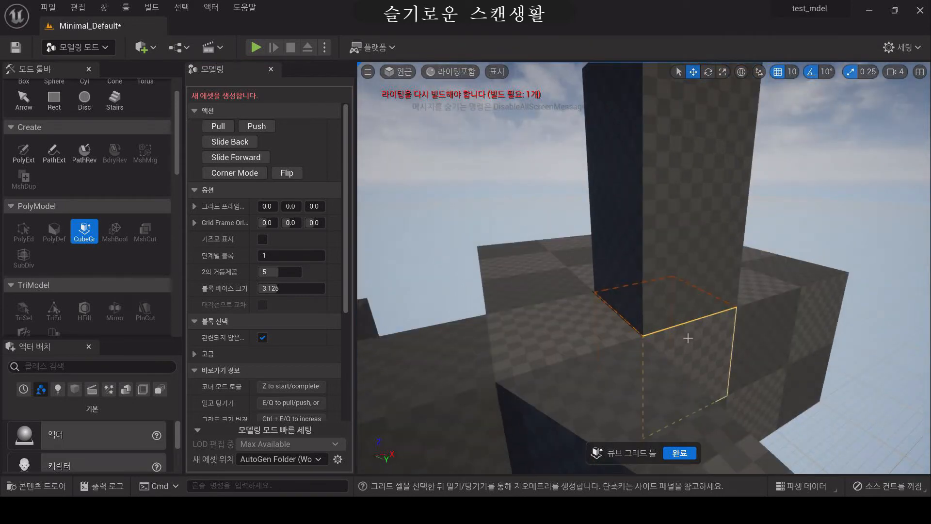
key(e)
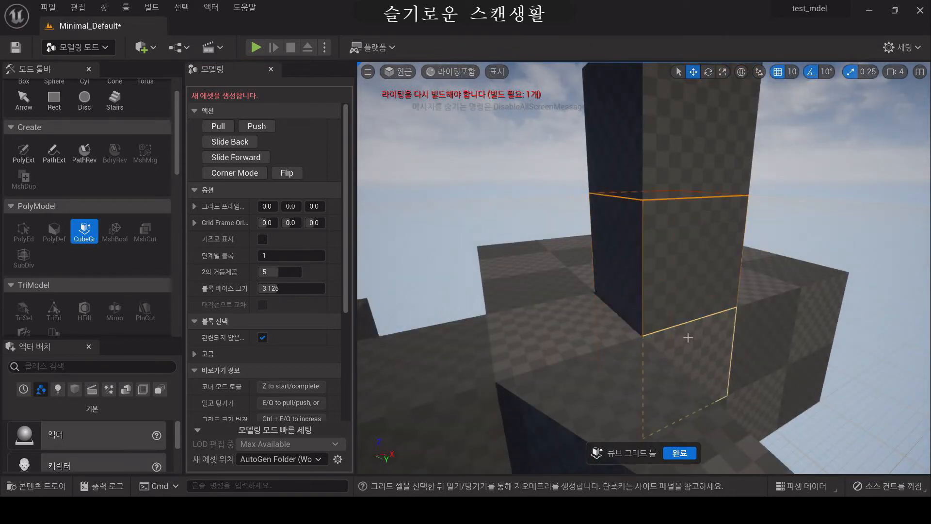
- Push the selection inside the column down to the slab, cutting away the column's lowest cell
key(q)
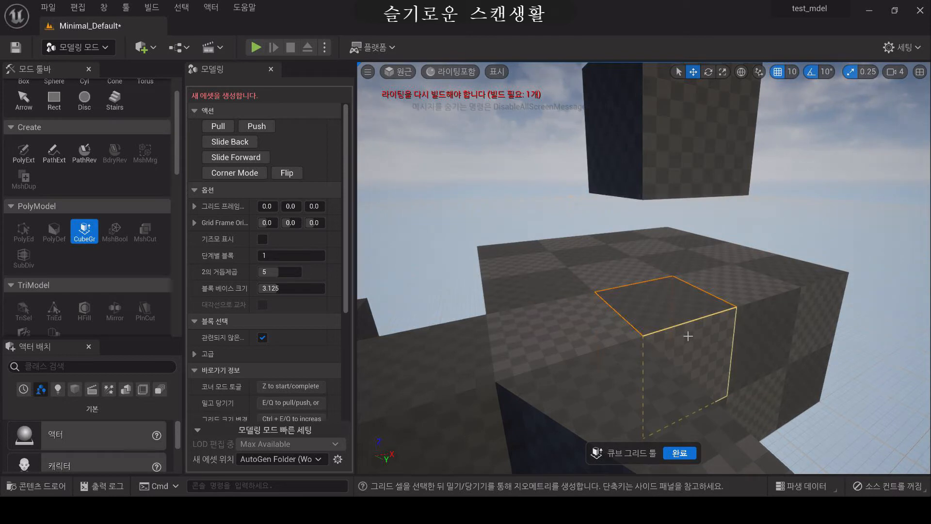
right_drag(681, 329, 670, 336)
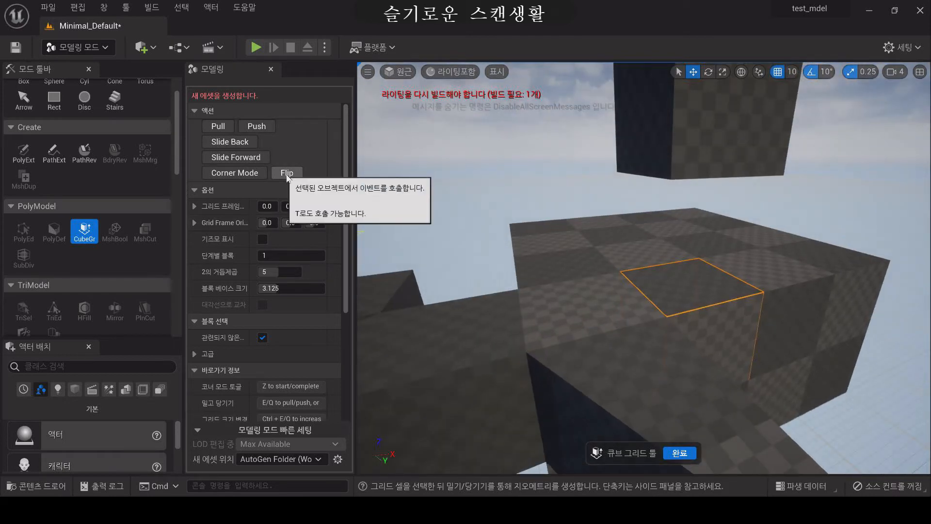
click(282, 173)
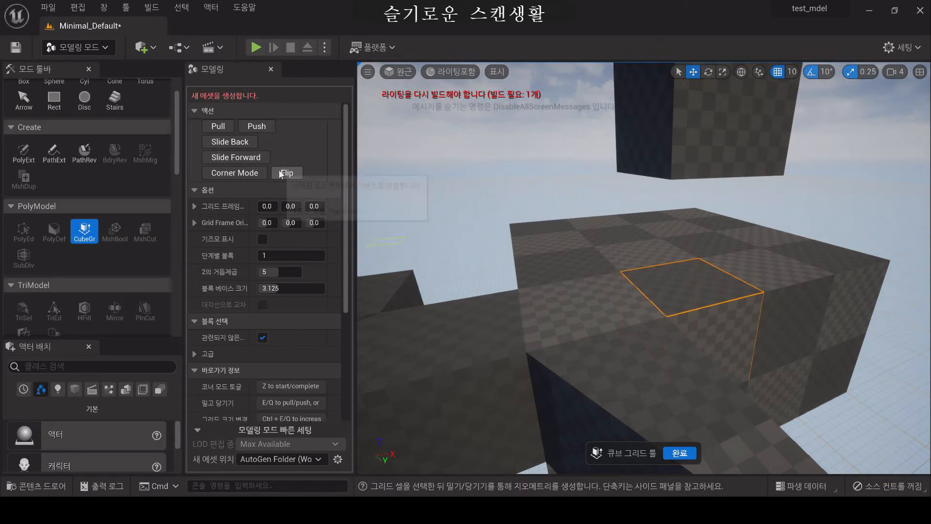
right_drag(659, 365, 641, 374)
key(s)
key(a)
key(w)
key(d)
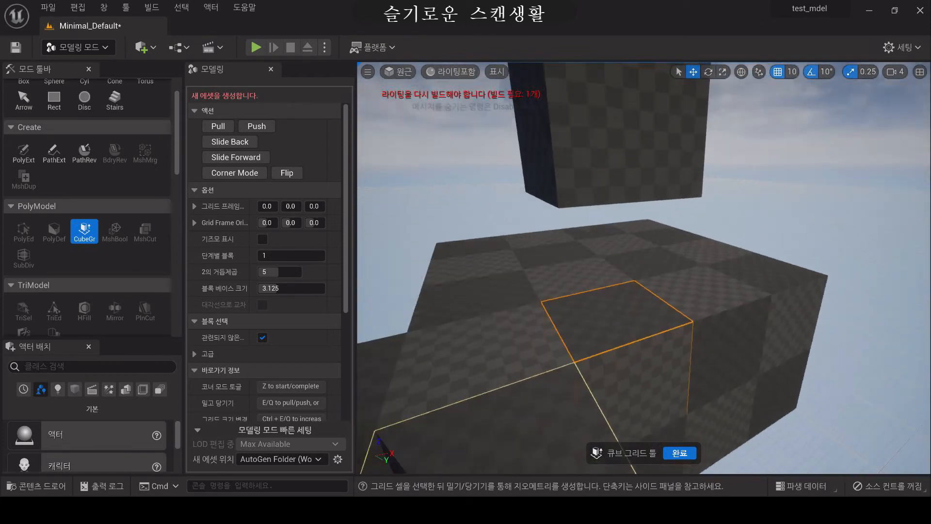
scroll(642, 372, down, 5)
scroll(643, 372, up, 4)
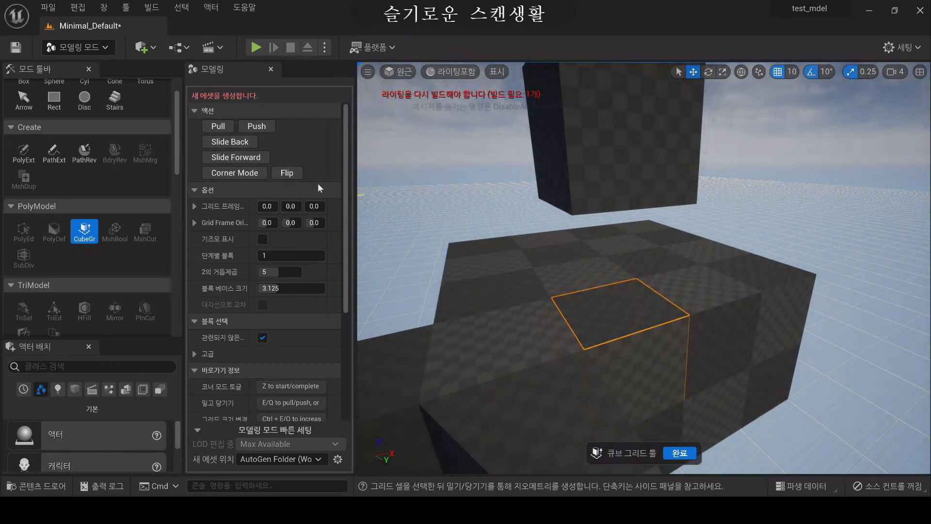
- Enable the gizmo display for the grid frame and bring the grid origin beside the small block into view
key(s)
right_drag(585, 276, 597, 277)
key(a)
key(w)
right_drag(633, 284, 617, 306)
key(d)
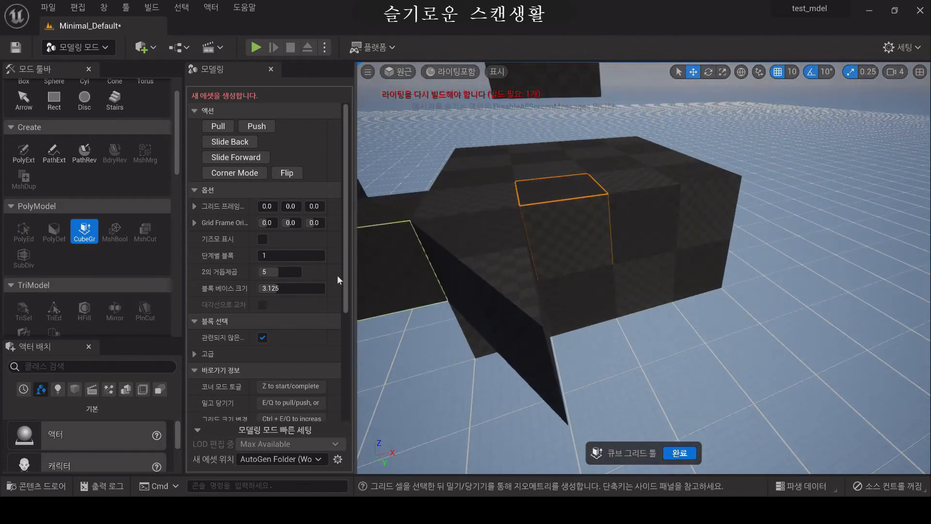
click(262, 240)
right_drag(480, 285, 480, 285)
key(s)
right_drag(537, 278, 537, 278)
key(w)
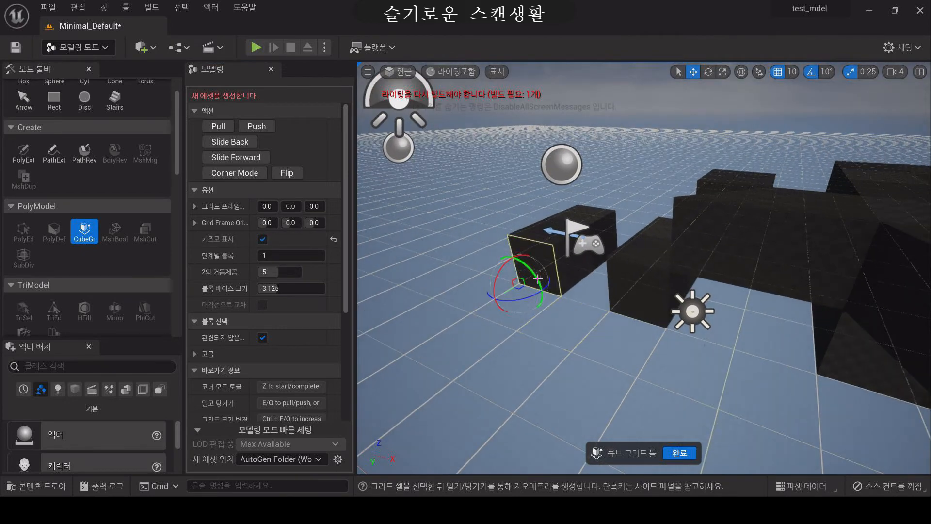
- Rotate the grid frame with its gizmo to a Y orientation of about -50 degrees
mouse_move(538, 278)
mouse_down()
mouse_move(523, 265)
mouse_move(527, 278)
mouse_move(515, 273)
mouse_move(530, 281)
mouse_move(524, 286)
mouse_up()
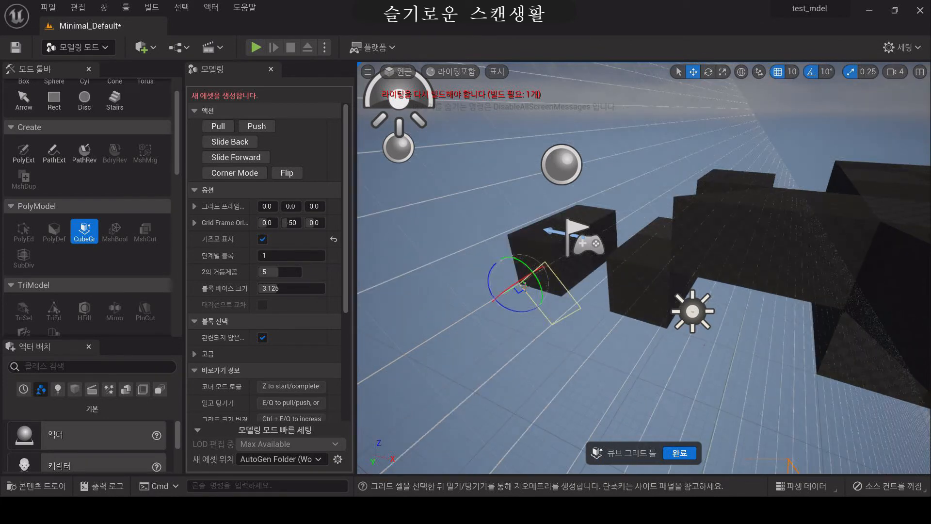
drag(524, 285, 568, 312)
right_drag(558, 330, 567, 358)
key(w)
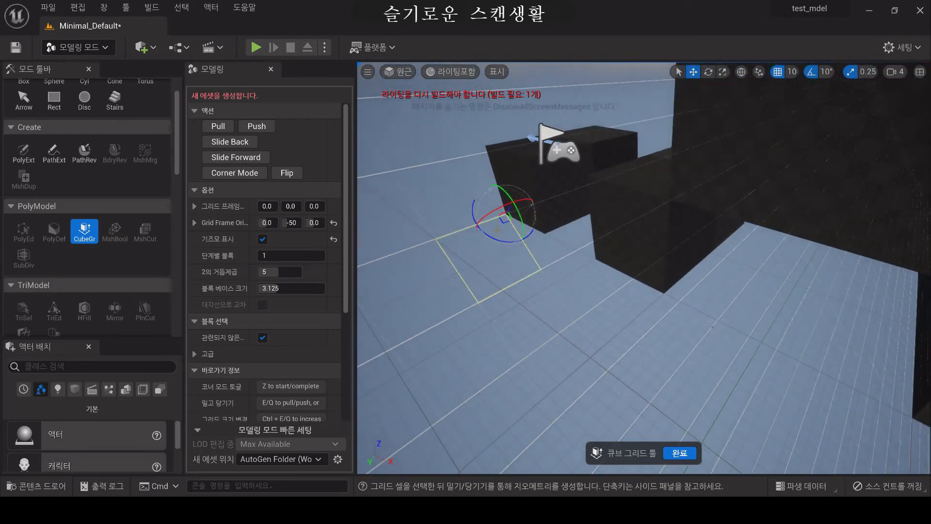
- Shift the grid frame with its gizmo and reset the frame origin's Y value to 0
drag(493, 221, 452, 234)
click(292, 206)
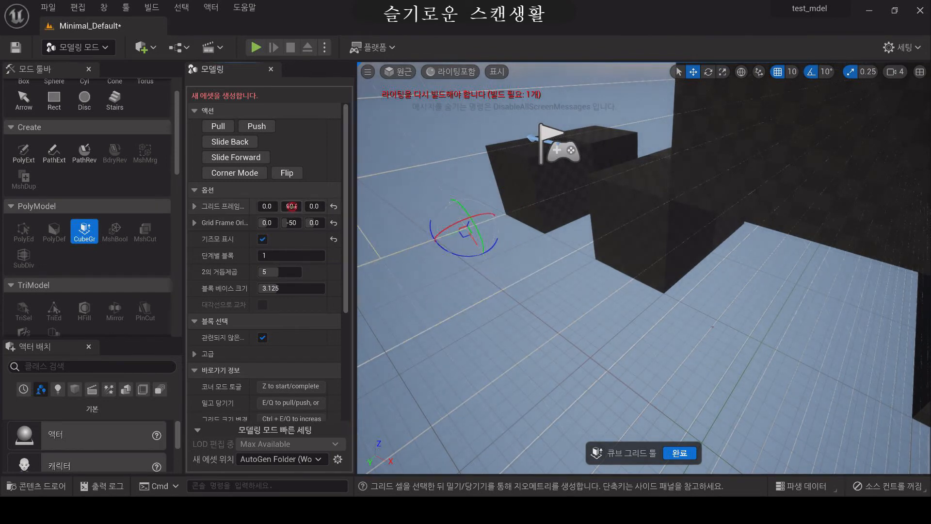
key(Return)
right_drag(517, 268, 544, 268)
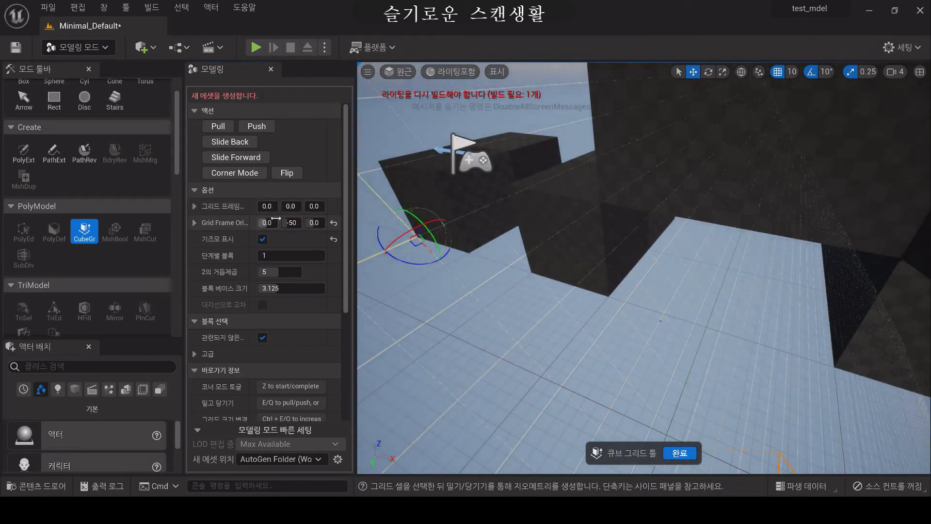
- Try -80 for the grid frame's Y orientation and settle on 70 degrees
click(285, 223)
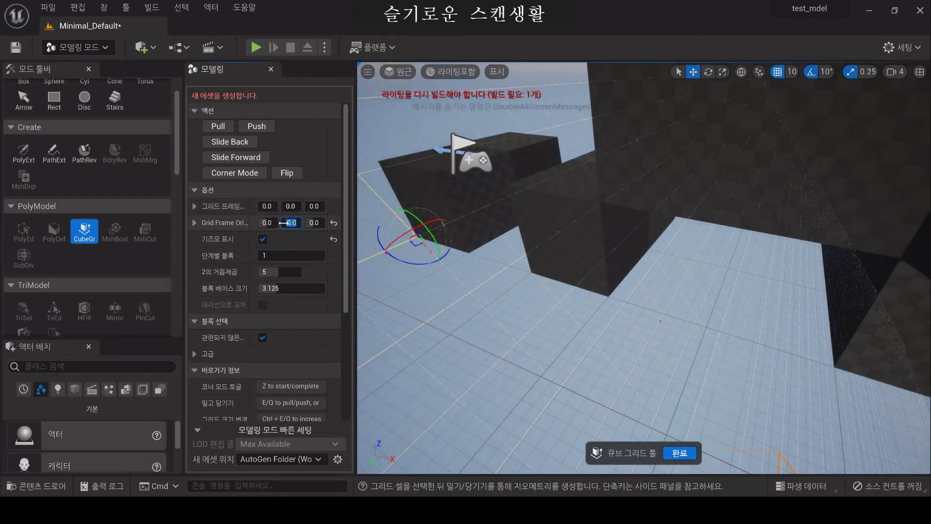
text(-80)
key(Return)
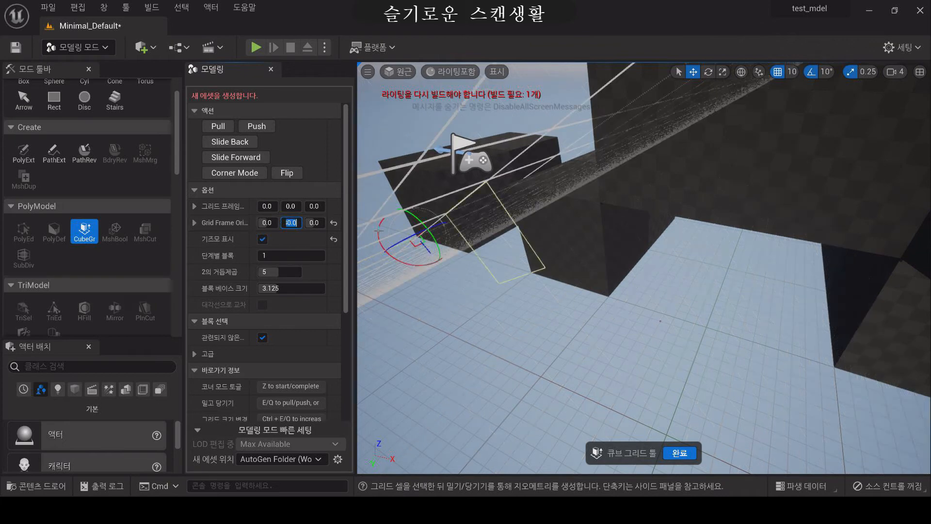
text(70)
key(Return)
right_drag(439, 257, 439, 218)
key(s)
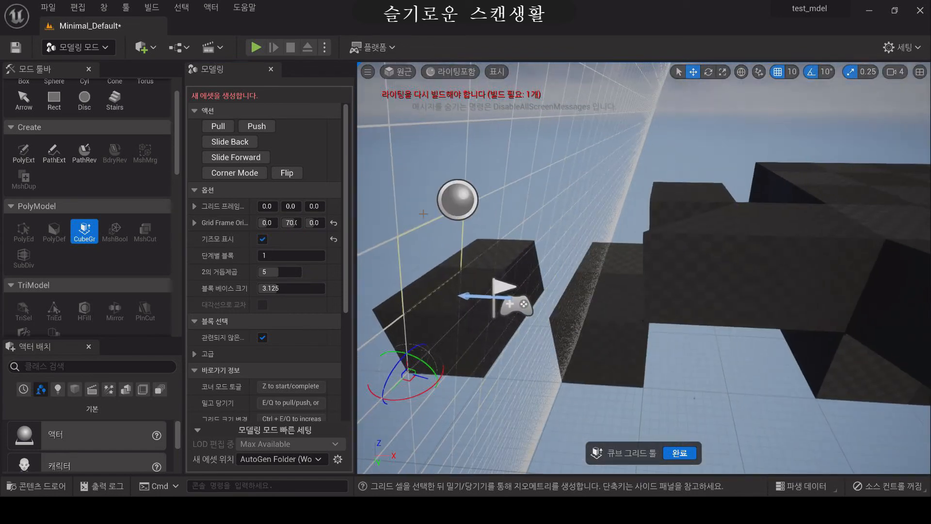
- Select a group of cells on the tilted grid plane and pull them out into a solid block
click(434, 166)
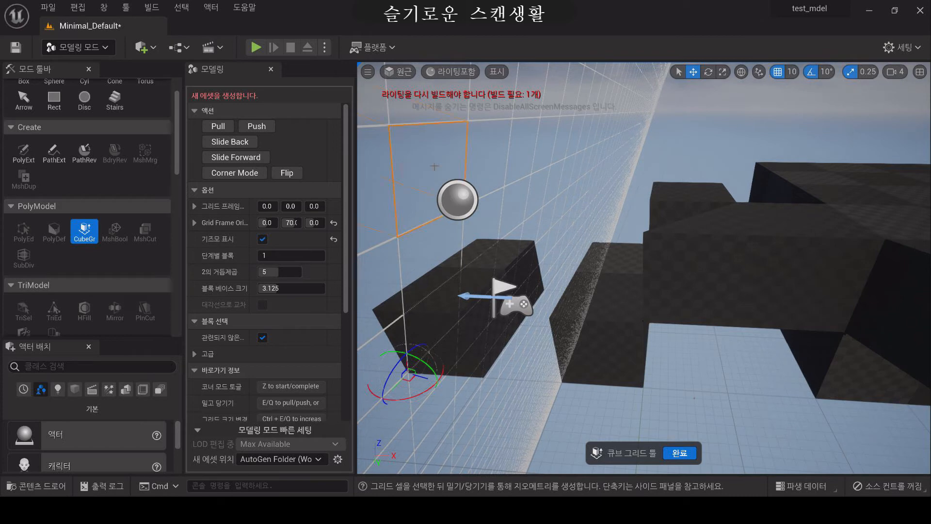
click(479, 153)
drag(437, 235, 448, 257)
right_drag(451, 257, 462, 276)
key(e)
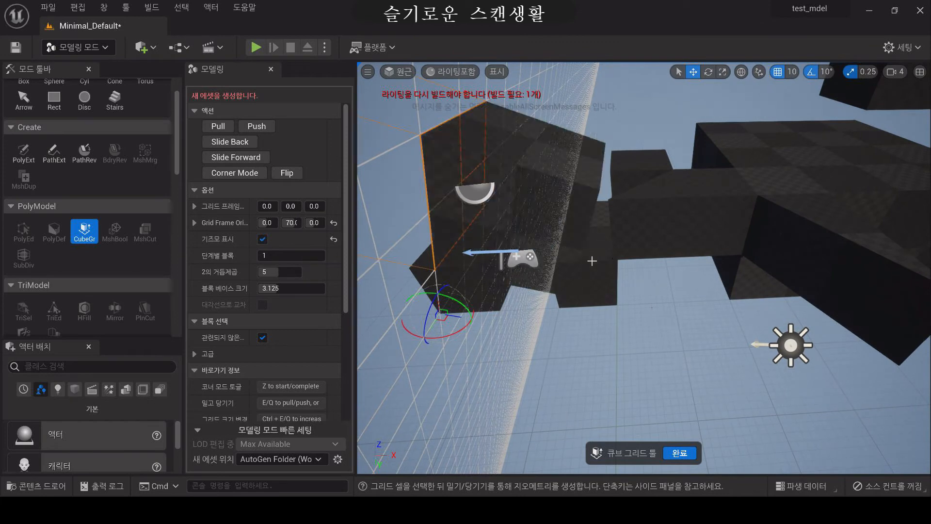
- Select a cell at the far end of the tilted block's structure and pull it out along the tilted grid
click(638, 292)
mouse_move(637, 292)
right_down()
mouse_move(606, 320)
mouse_move(635, 247)
mouse_move(592, 245)
mouse_move(601, 262)
mouse_move(638, 280)
right_up()
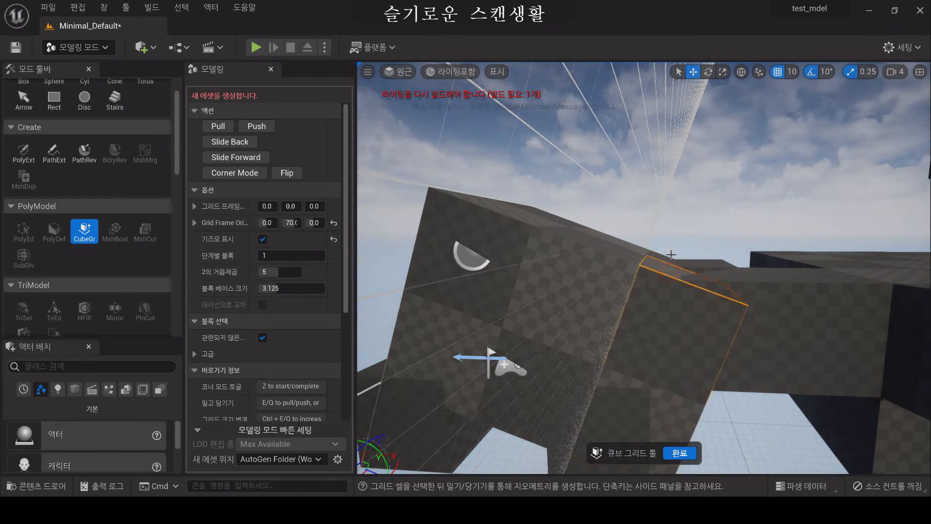
key(e)
key(s)
mouse_move(577, 291)
right_down()
mouse_move(590, 310)
mouse_move(560, 289)
mouse_move(596, 280)
mouse_move(604, 301)
mouse_move(606, 292)
mouse_move(579, 281)
right_up()
key(w)
key(d)
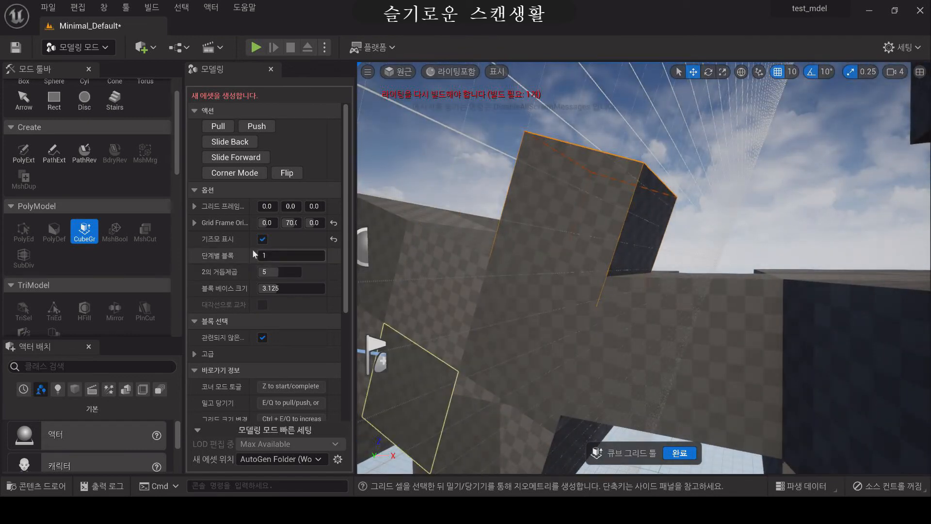
- Set the blocks per step to 2 and raise it to 3
click(264, 255)
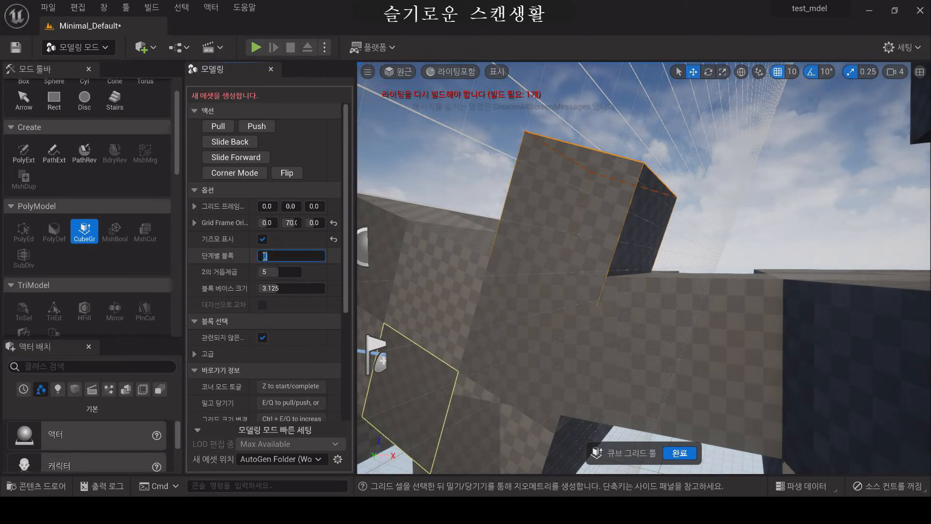
text(2)
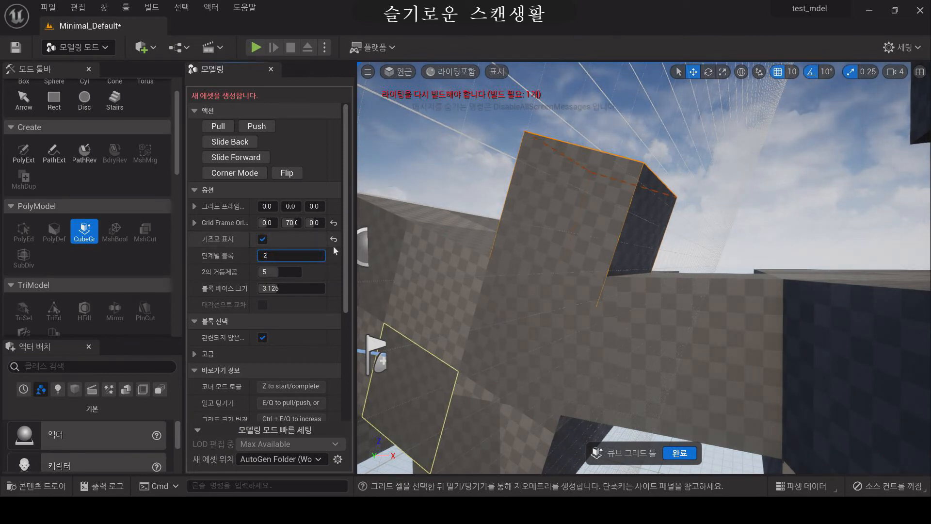
key(Return)
text(3)
right_drag(500, 298, 477, 291)
right_drag(589, 291, 601, 322)
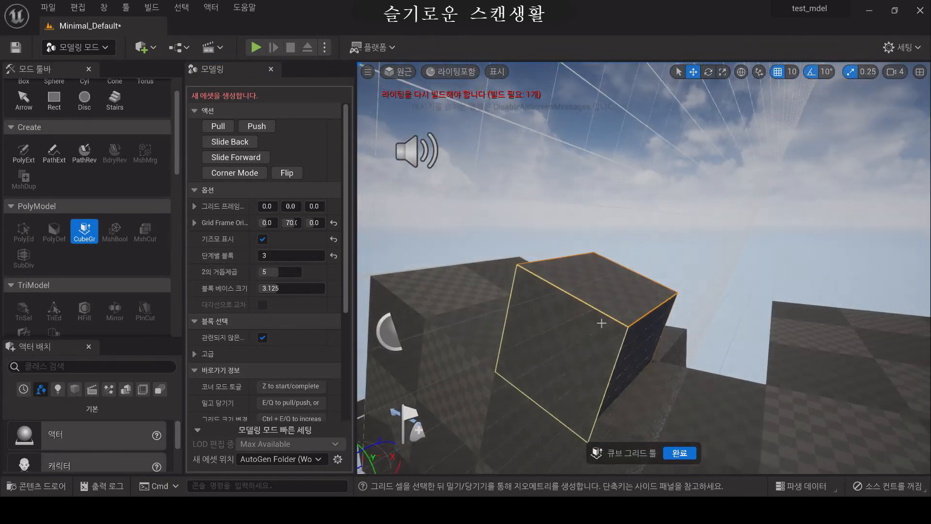
- Pull the tilted block's top face out in three-block steps to form a long leaning column
drag(598, 293, 626, 159)
drag(611, 220, 596, 280)
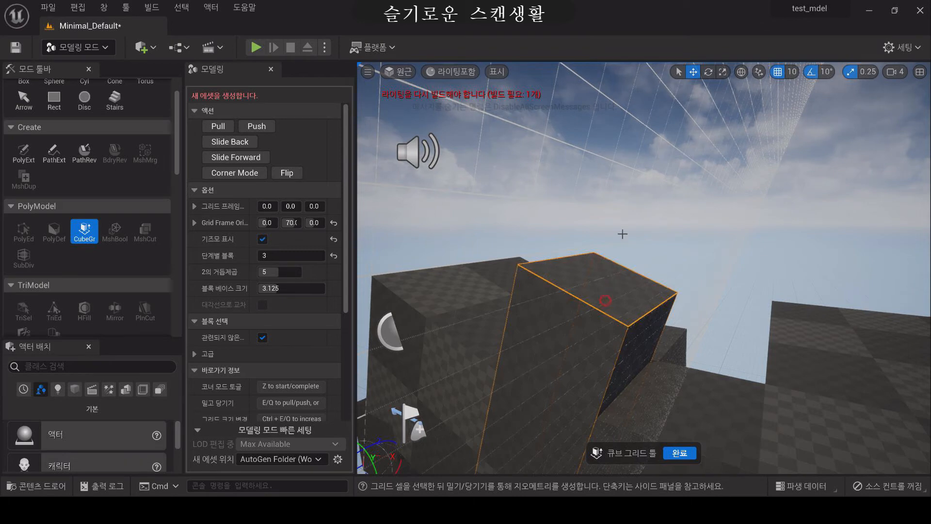
ctrl+drag(622, 234, 724, 102)
right_drag(679, 252, 693, 184)
mouse_move(650, 266)
right_down()
mouse_move(653, 318)
mouse_move(651, 267)
right_up()
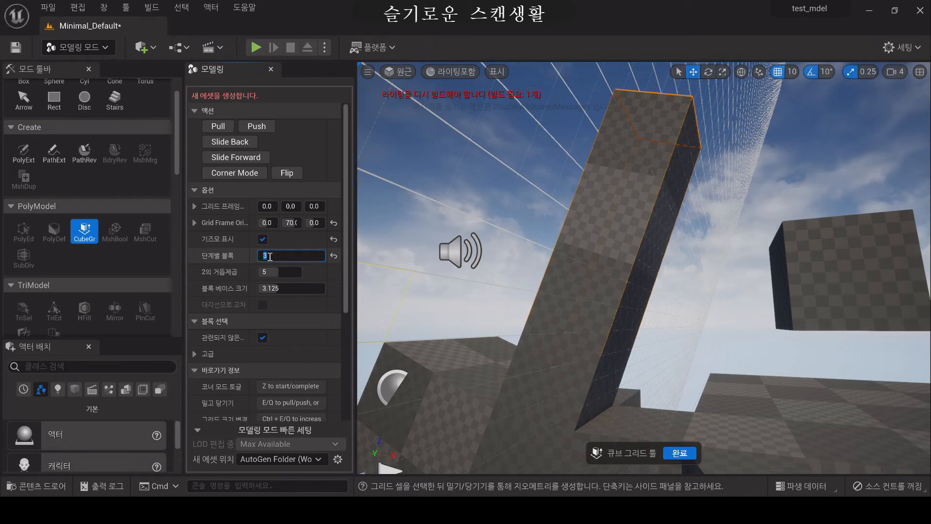
- Set the blocks per step to 2 and pull the side of the column's top cell out two cells
click(689, 162)
ctrl+drag(822, 201, 837, 209)
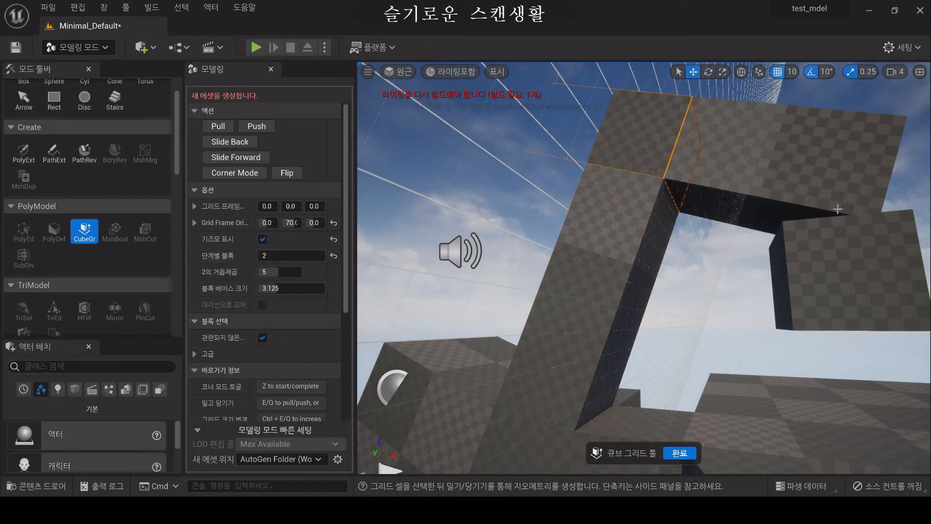
right_drag(838, 209, 863, 203)
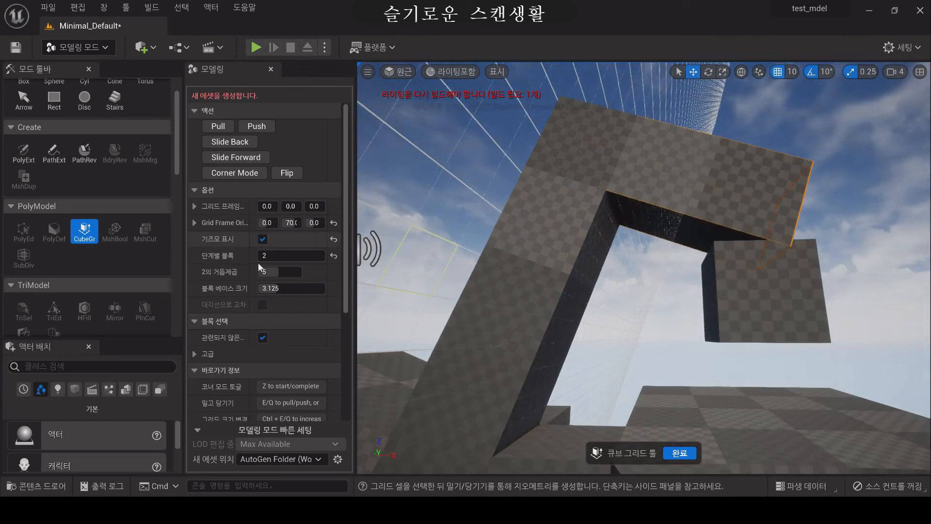
- Set the blocks per step to 1 and push a middle cell of the leaning column in to cut a gap
click(272, 255)
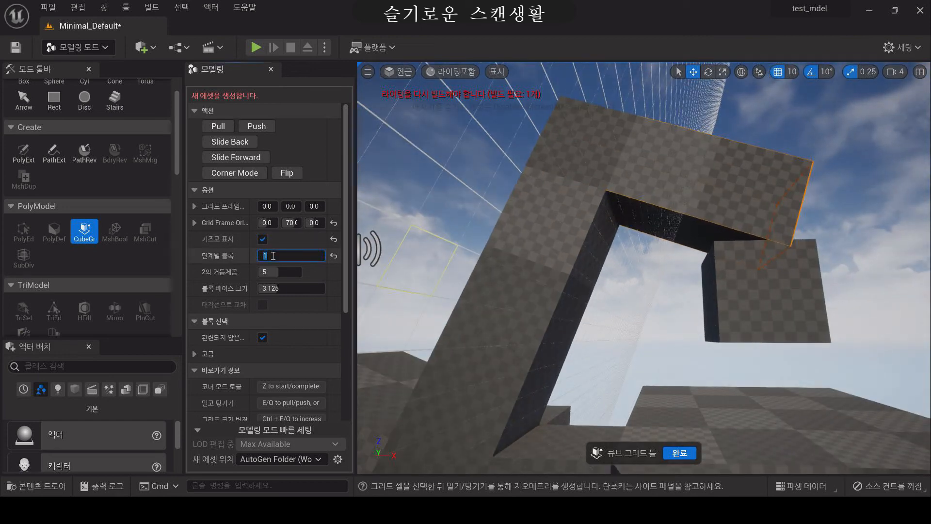
text(1)
click(524, 302)
key(q)
right_drag(618, 330, 553, 180)
key(s)
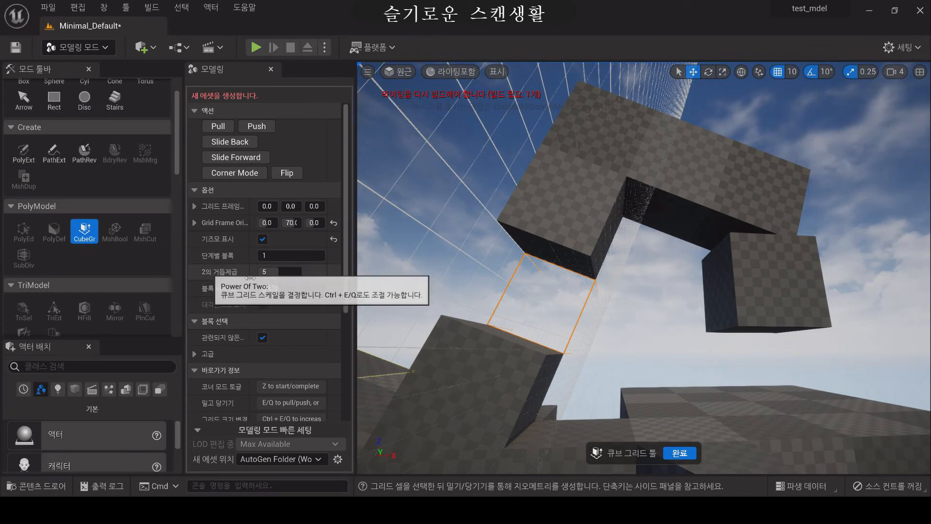
- Reset the grid frame's Y orientation to 0
right_drag(515, 325, 488, 370)
key(s)
click(294, 222)
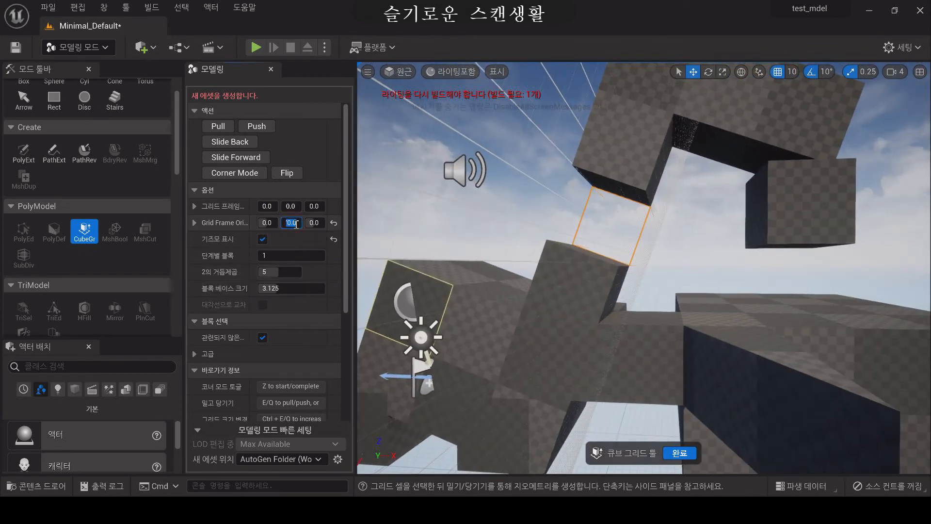
text(0)
key(Return)
- Select a single cell on the slab's top surface at its edge
right_drag(655, 326, 674, 351)
key(w)
mouse_move(645, 303)
right_down()
mouse_move(678, 315)
mouse_move(579, 302)
mouse_move(662, 306)
mouse_move(626, 262)
mouse_move(655, 315)
mouse_move(582, 308)
mouse_move(630, 318)
mouse_move(642, 310)
right_up()
click(637, 298)
scroll(644, 291, down, 6)
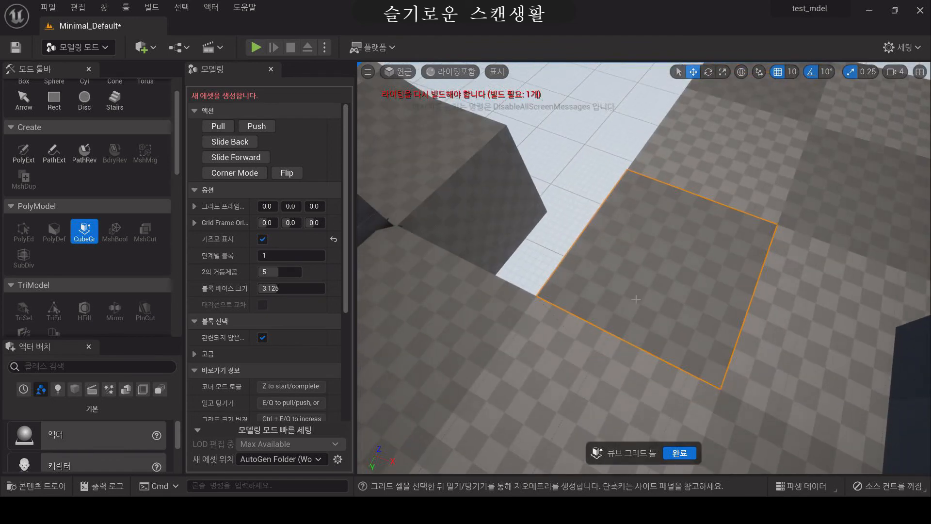
right_drag(602, 263, 582, 282)
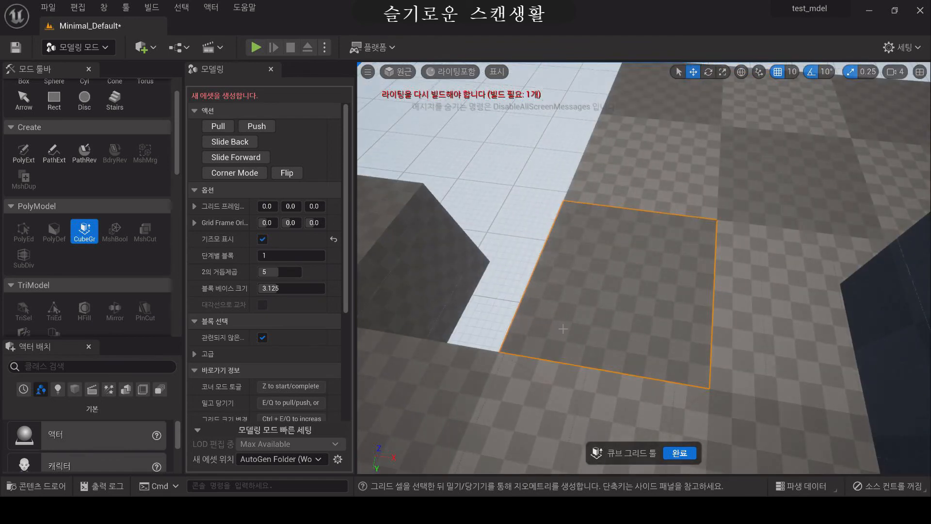
right_drag(757, 315, 728, 305)
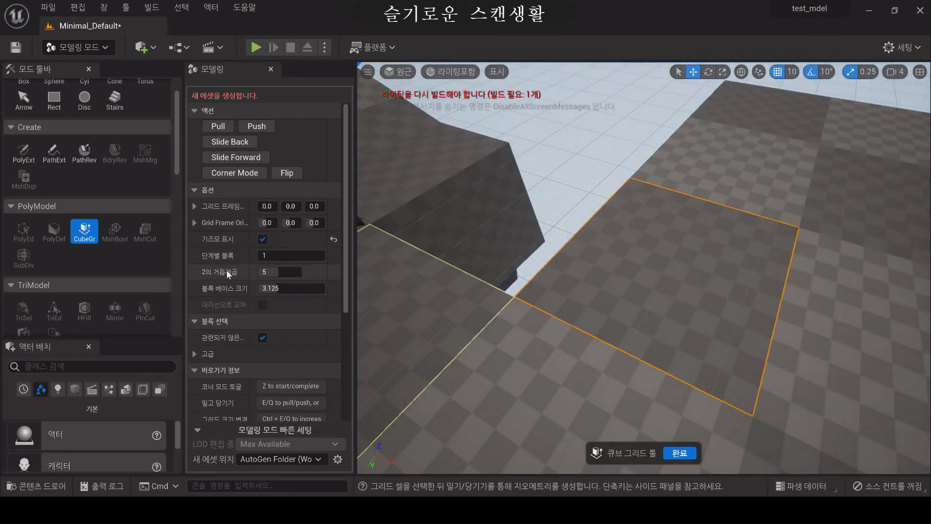
- Set the grid's Power of Two to 1 and select a narrow strip of small cells along the slab's edge
click(274, 277)
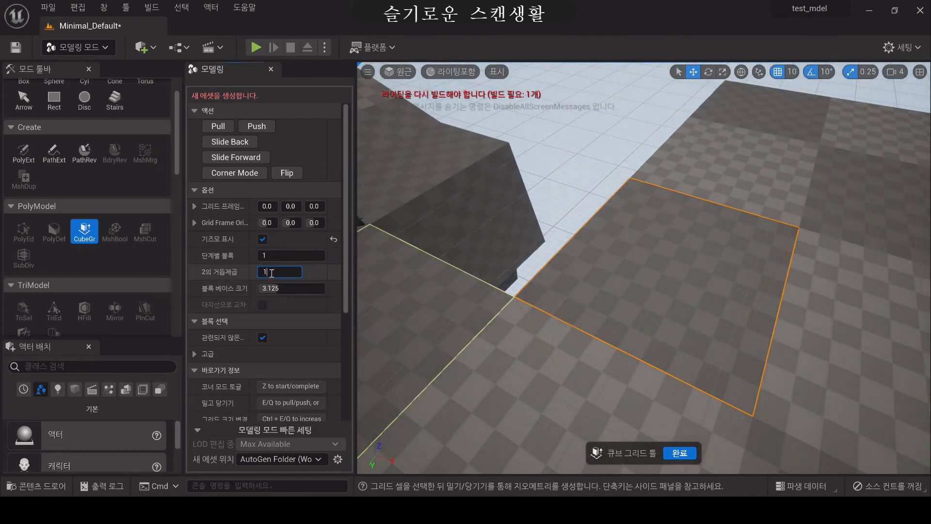
key(Return)
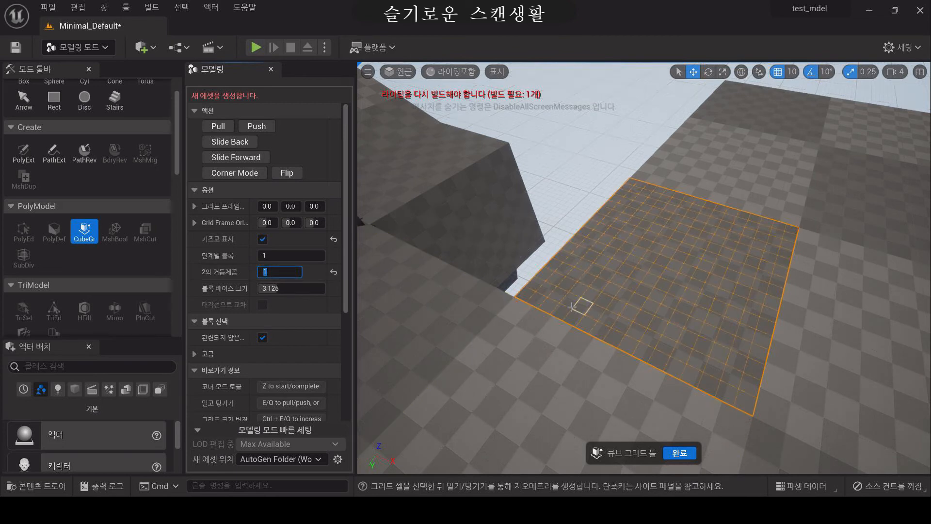
drag(528, 295, 540, 305)
drag(583, 262, 647, 207)
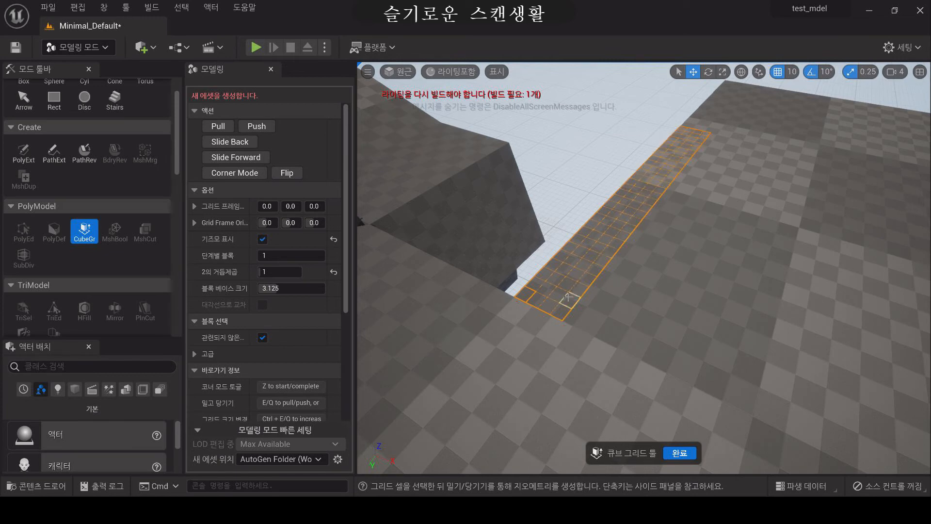
- Pull the selected small cells up from the slab's edge
ctrl+drag(560, 302, 560, 191)
right_drag(551, 227, 578, 241)
key(s)
key(w)
key(s)
- Set the grid's Power of Two to 3 and select the larger cells along the slab's edge
click(266, 273)
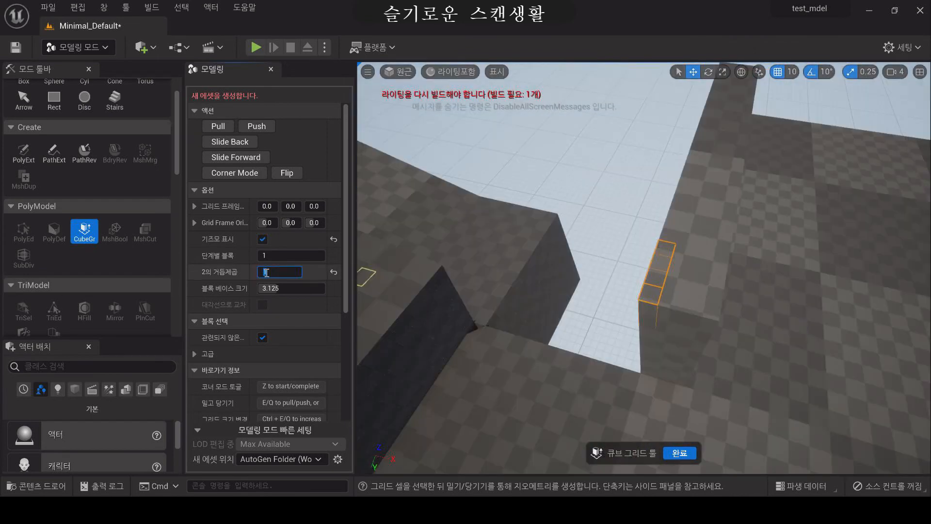
key(Return)
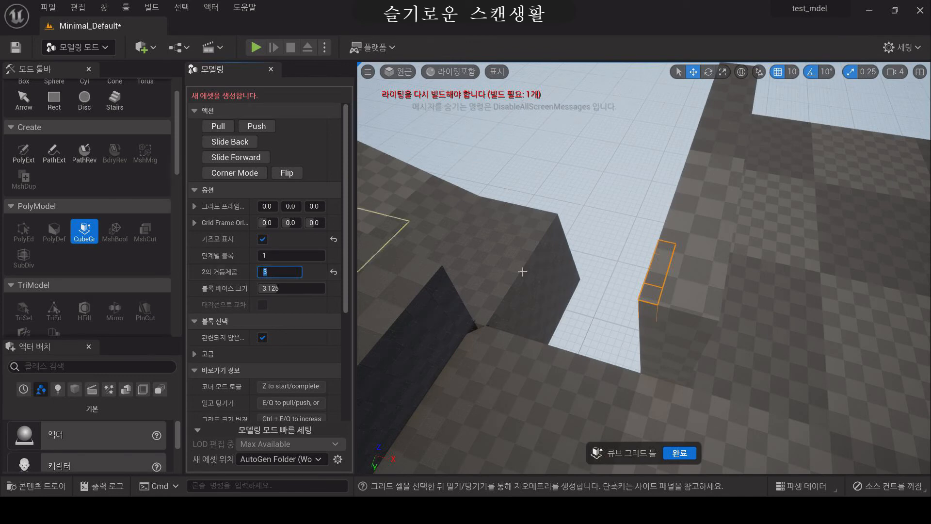
click(678, 241)
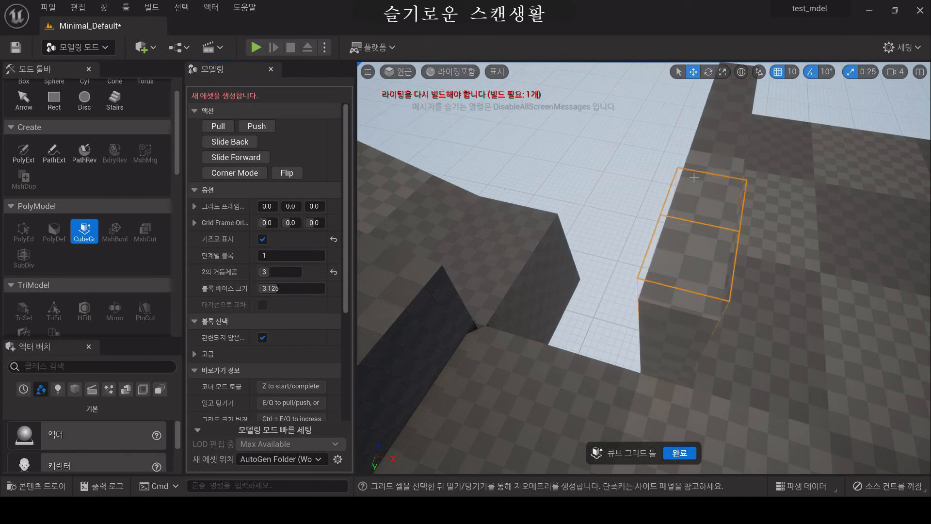
ctrl+drag(696, 167, 694, 127)
- Select a small patch of cells in the open area of the slab's top surface and pull it up one block
right_drag(682, 310, 622, 285)
click(577, 243)
right_drag(577, 243, 548, 211)
right_drag(532, 268, 523, 232)
right_drag(589, 314, 514, 325)
drag(651, 310, 721, 305)
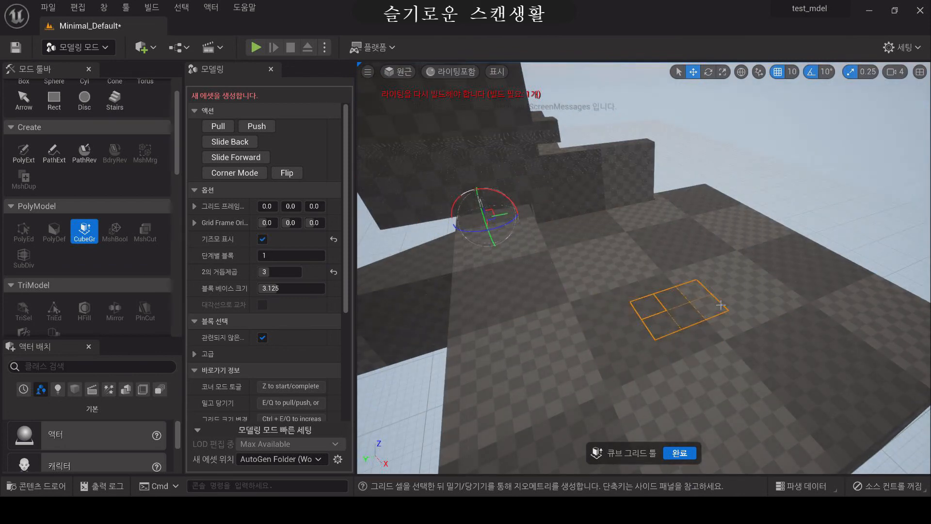
key(e)
- Set the grid's Power of Two to 6, then select a large area behind the small block and pull it up
click(278, 272)
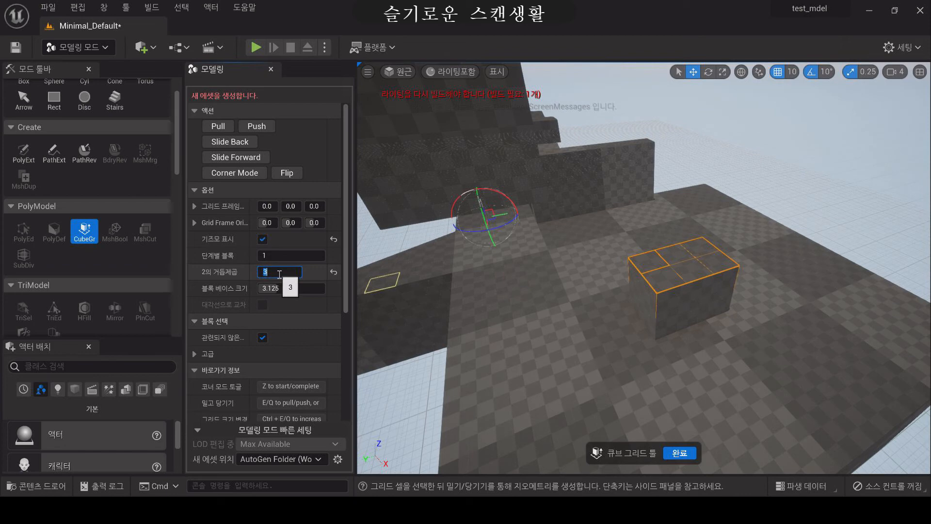
key(Return)
right_drag(596, 342, 610, 356)
drag(770, 225, 744, 164)
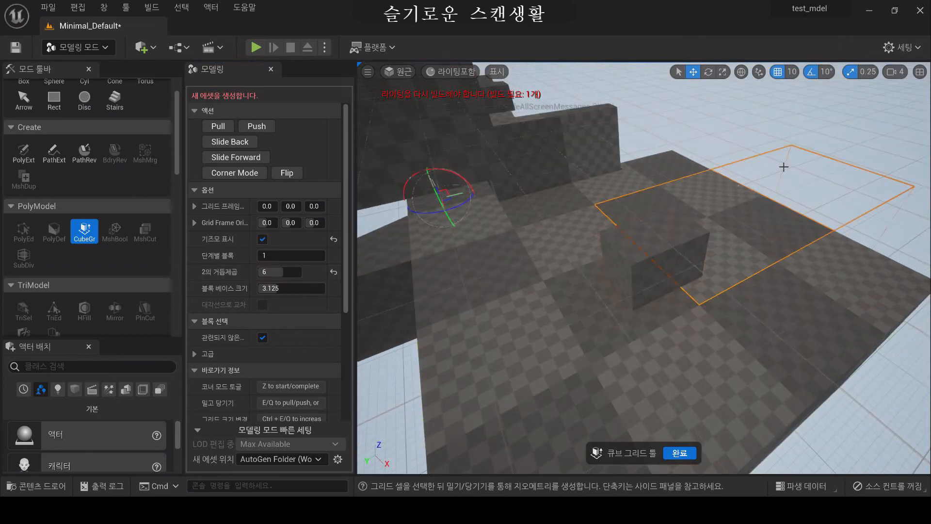
key(e)
- Set the grid's Power of Two to 5
mouse_move(361, 342)
right_down()
mouse_move(373, 315)
mouse_move(381, 347)
mouse_move(360, 342)
right_up()
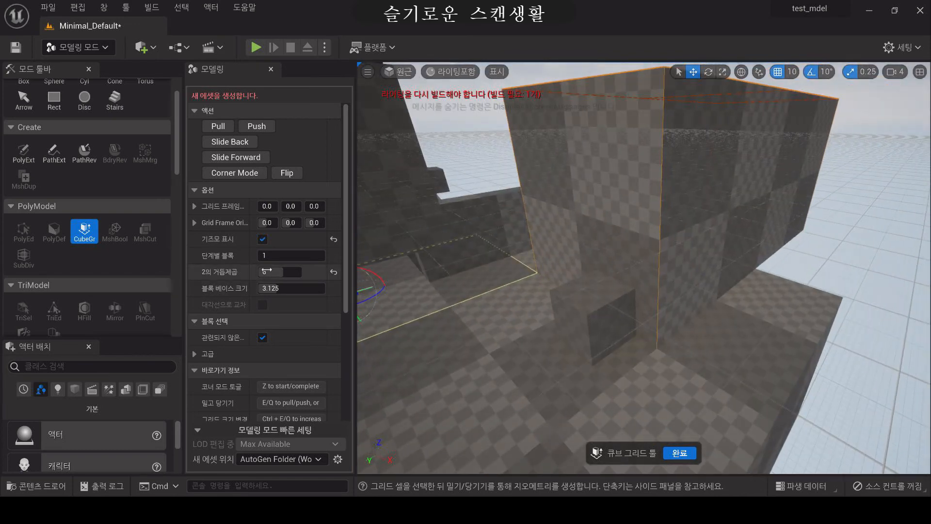
text(5)
key(Return)
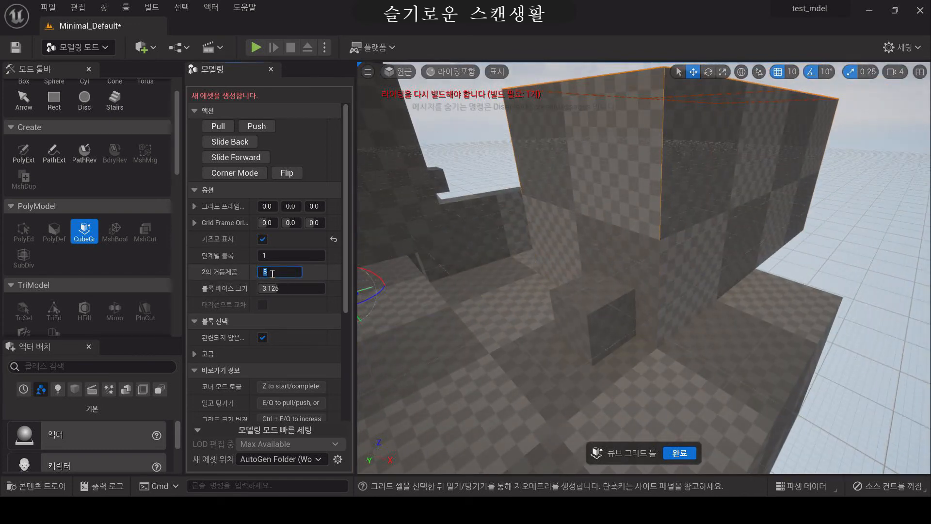
right_drag(538, 360, 511, 356)
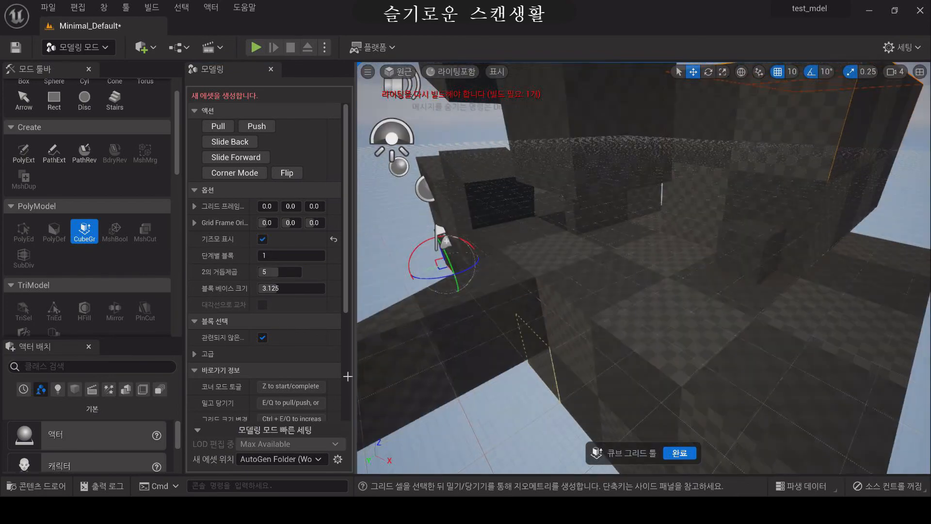
right_drag(592, 393, 601, 390)
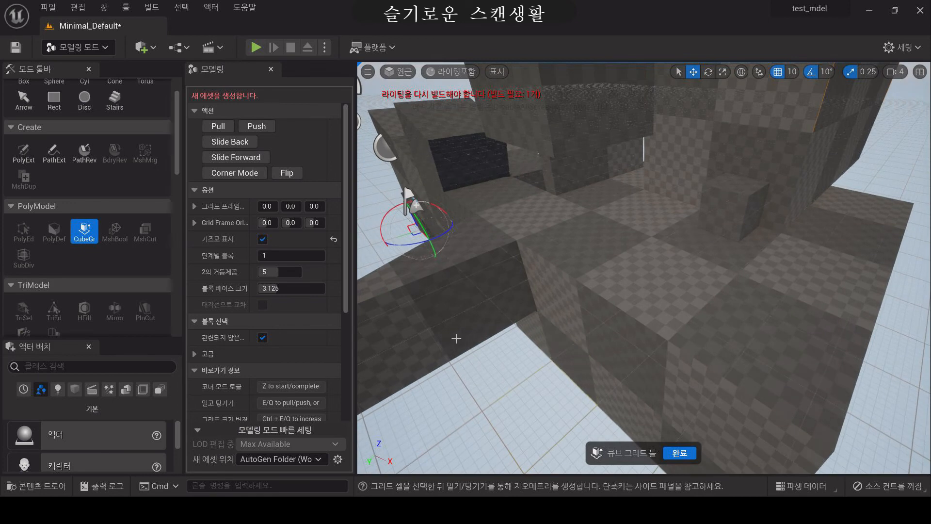
- Set the block base size to 7.125 and pull up a large block from the ground grid beside the structure
click(265, 288)
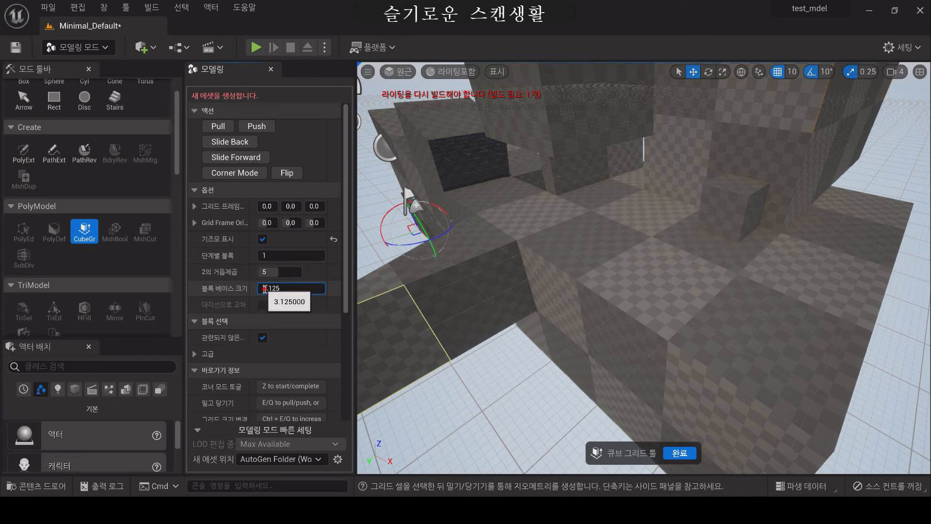
drag(266, 288, 258, 288)
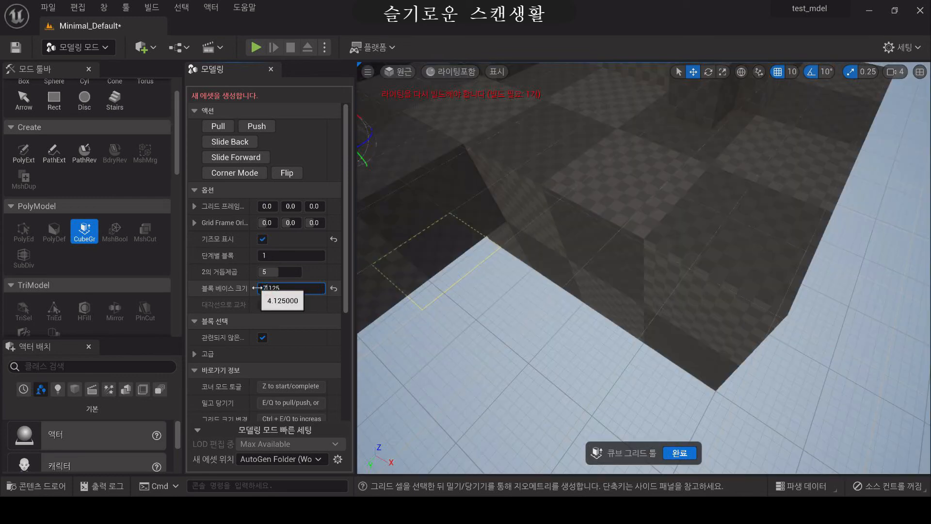
text(7)
key(Return)
right_drag(618, 320, 601, 308)
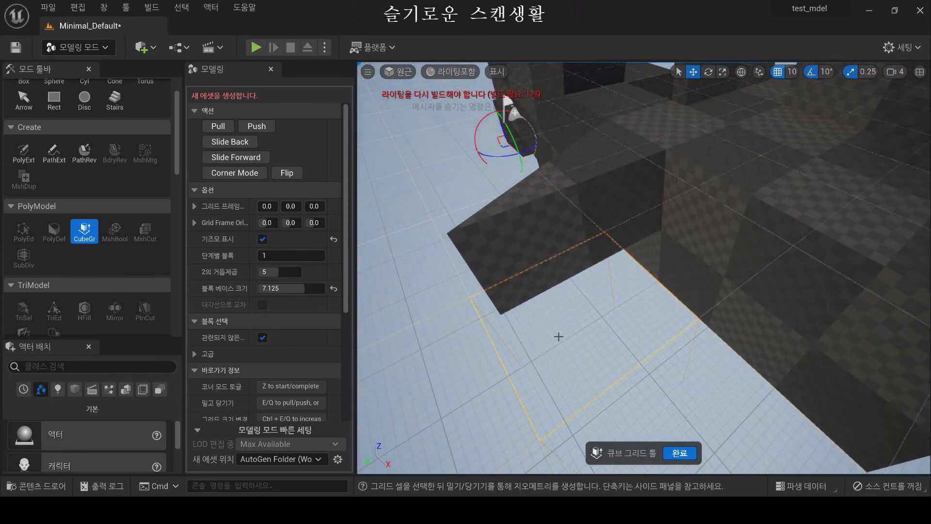
key(e)
right_drag(580, 328, 598, 300)
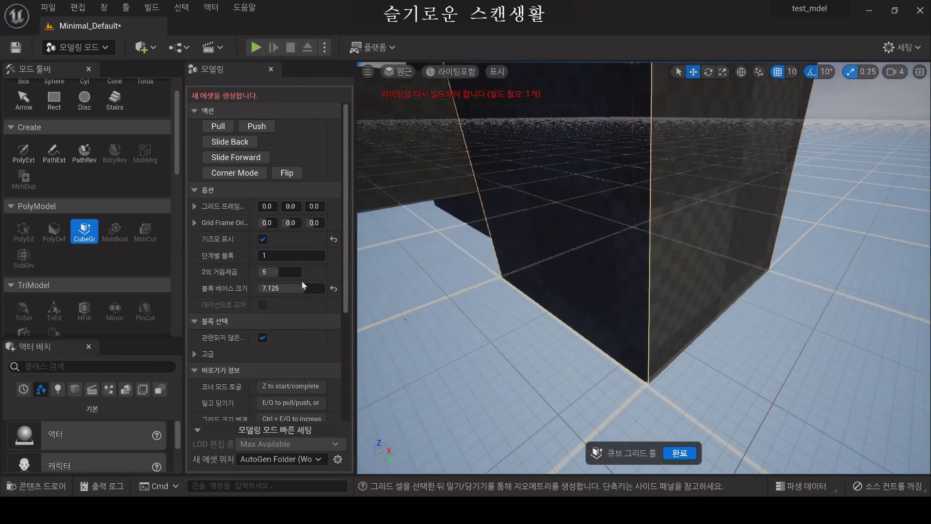
- Set the block base size to 3.125
click(263, 289)
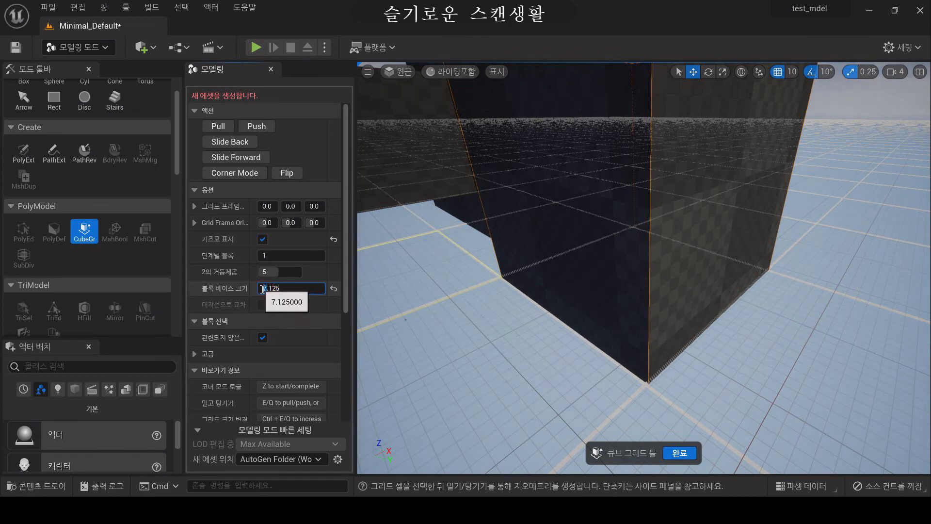
key(Return)
right_drag(581, 313, 780, 299)
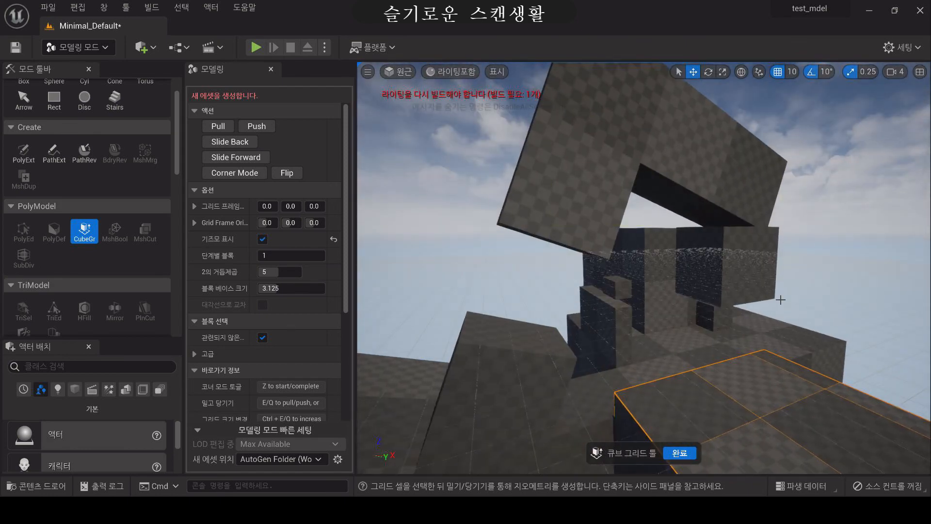
right_drag(672, 308, 698, 320)
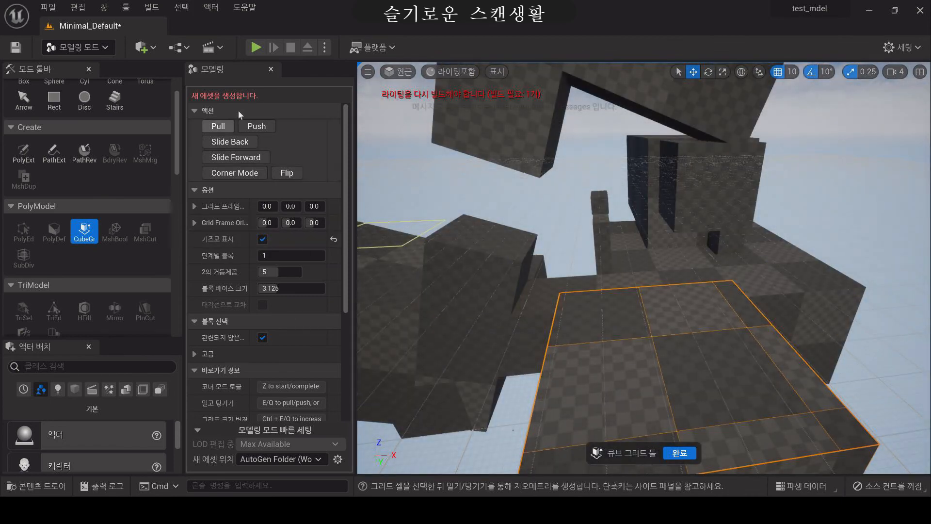
right_drag(526, 337, 543, 357)
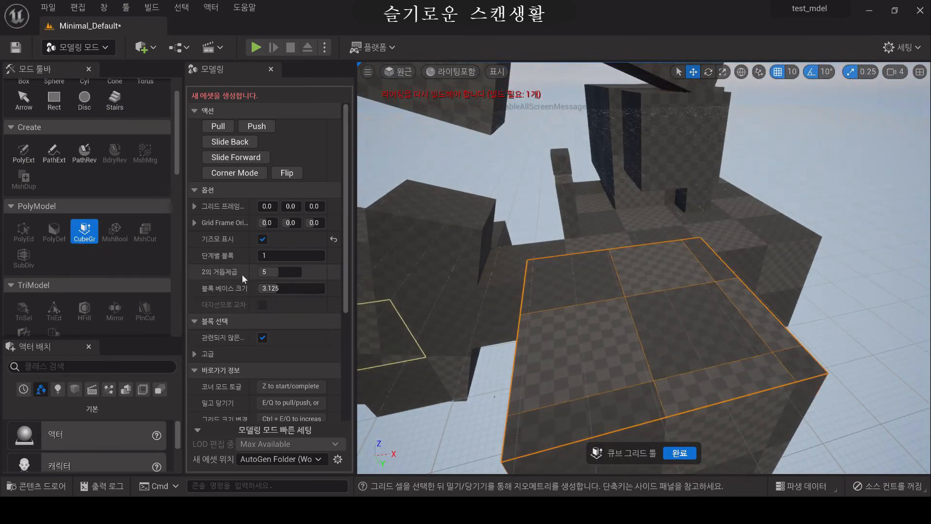
- Hide the grid frame gizmo and complete the CubeGrid operation to create the mesh
scroll(244, 275, down, 5)
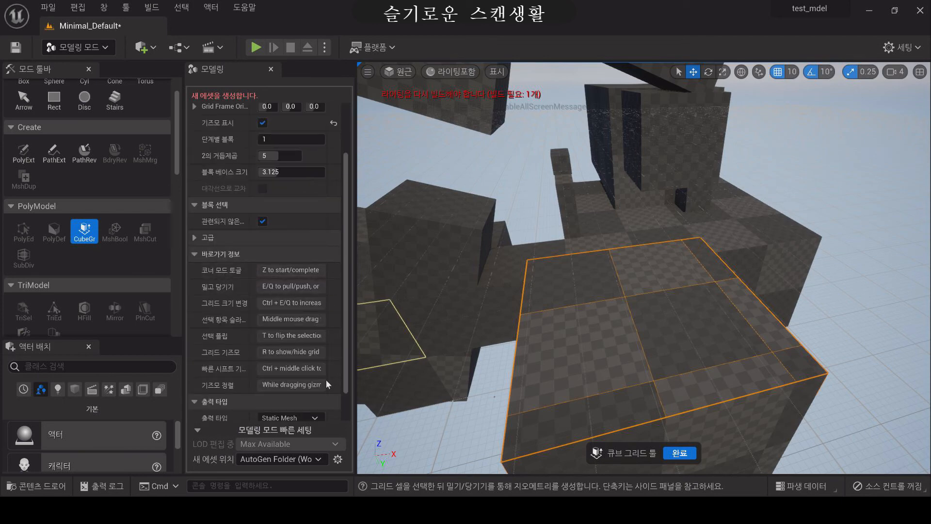
scroll(318, 374, down, 3)
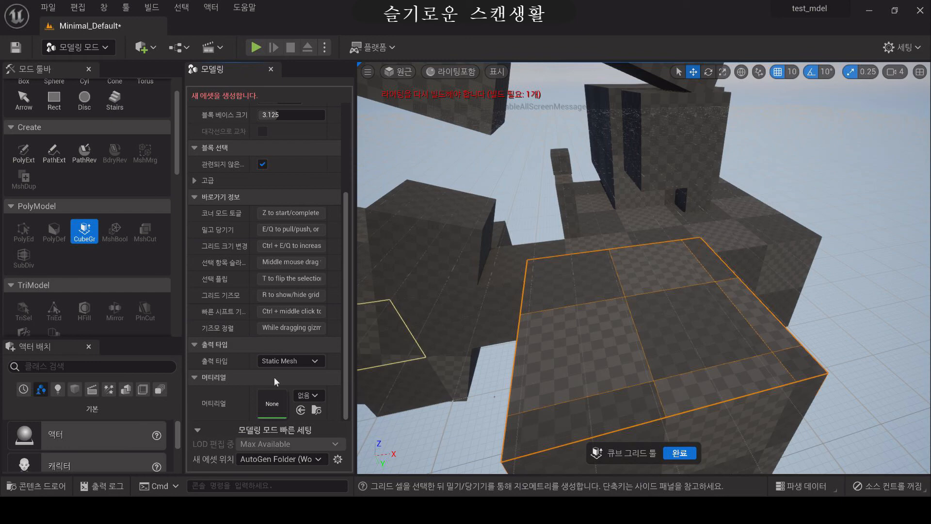
scroll(275, 377, up, 5)
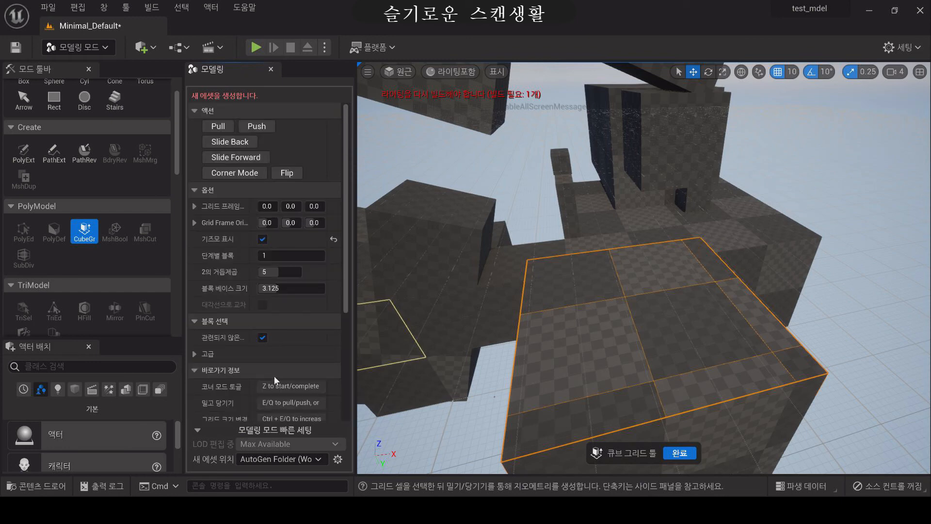
click(262, 238)
right_drag(640, 330, 634, 343)
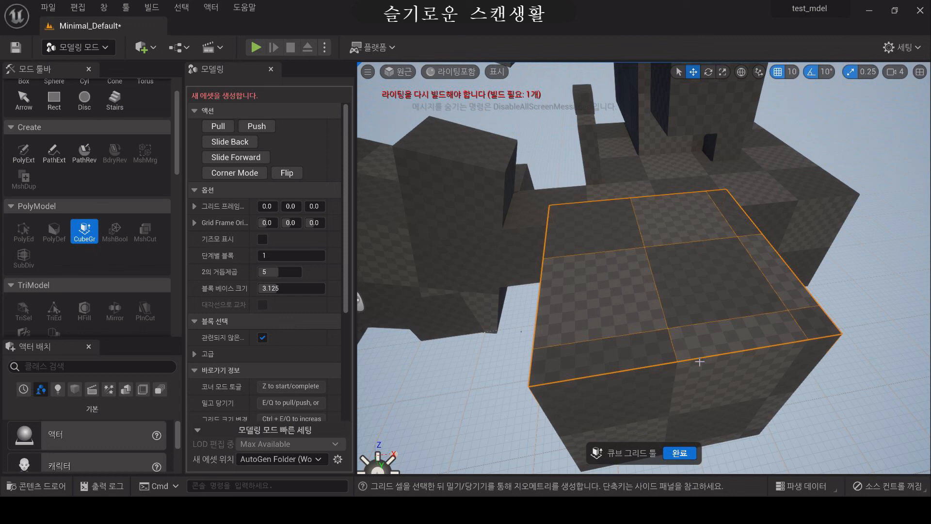
click(679, 452)
right_drag(656, 343, 603, 272)
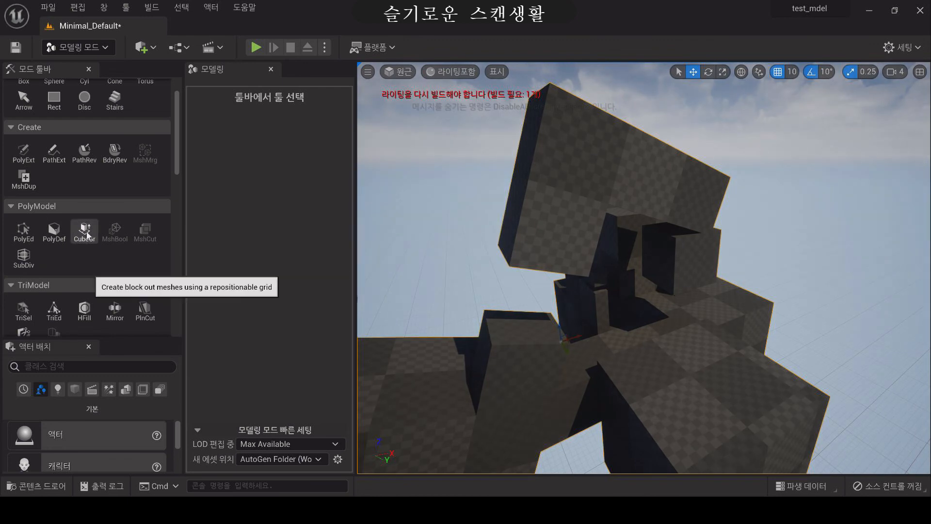
- Restart CubeGrid on the existing mesh, select a cell on the tilted slab and push it in two blocks
click(86, 231)
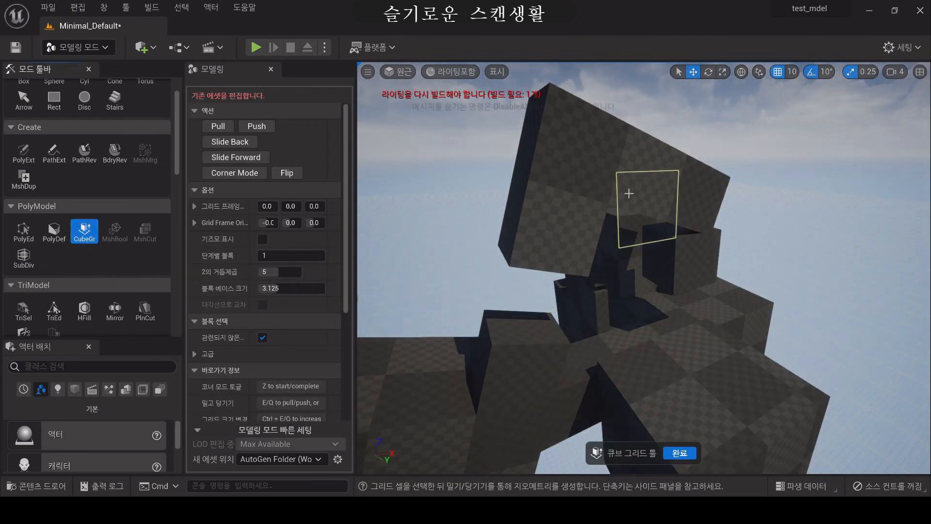
right_drag(642, 198, 594, 206)
click(664, 186)
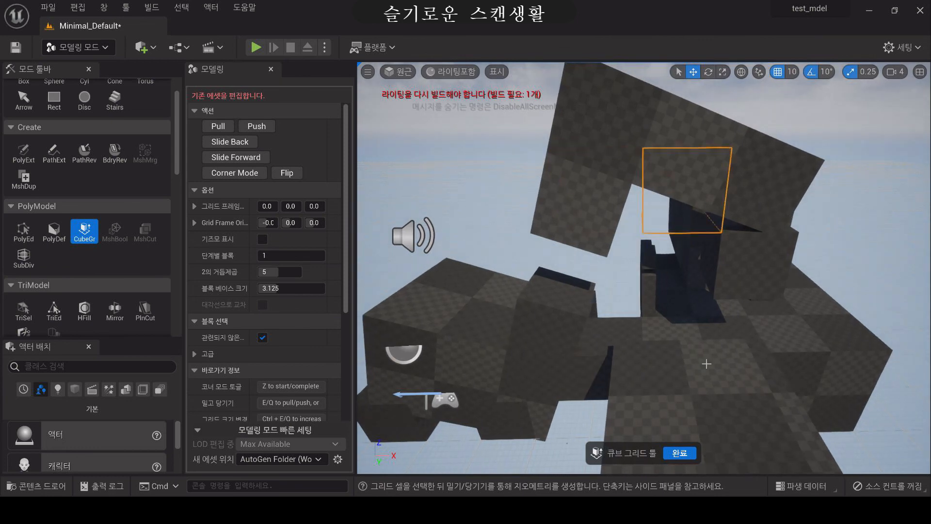
click(264, 129)
click(264, 129)
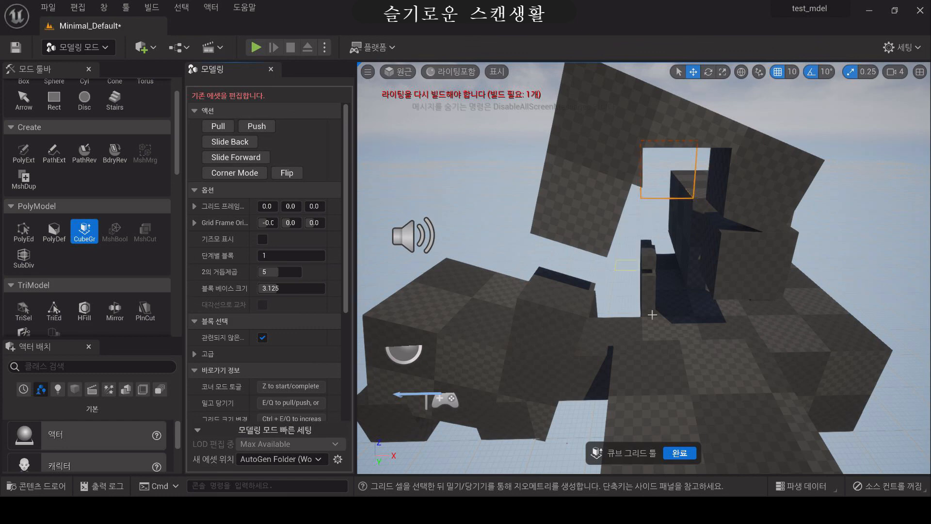
- Select a cell on top of the low block beside the structure and push it down two blocks
right_drag(667, 305, 615, 310)
click(554, 297)
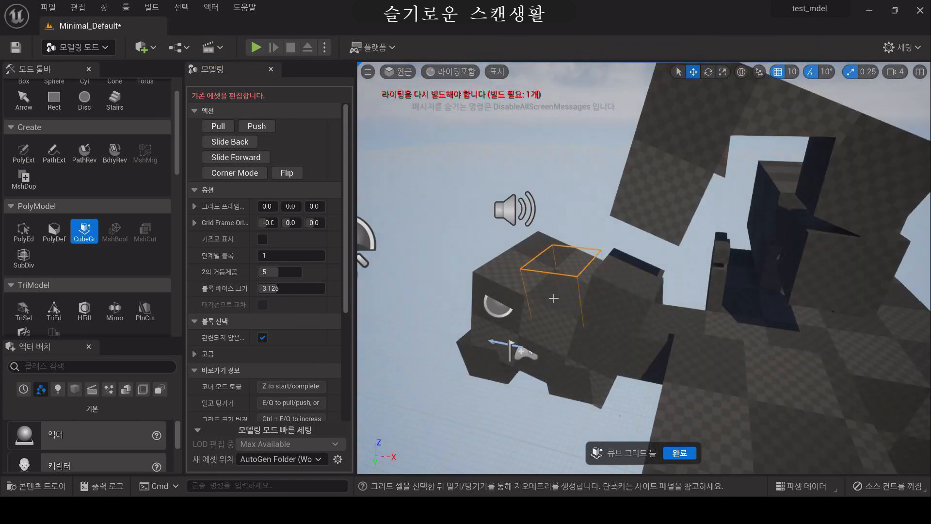
key(q)
key(q)
- Select a cell on the top face of the large foreground block and pull it up two blocks
right_drag(553, 297, 572, 321)
right_drag(642, 411, 625, 390)
click(789, 406)
right_drag(789, 406, 810, 343)
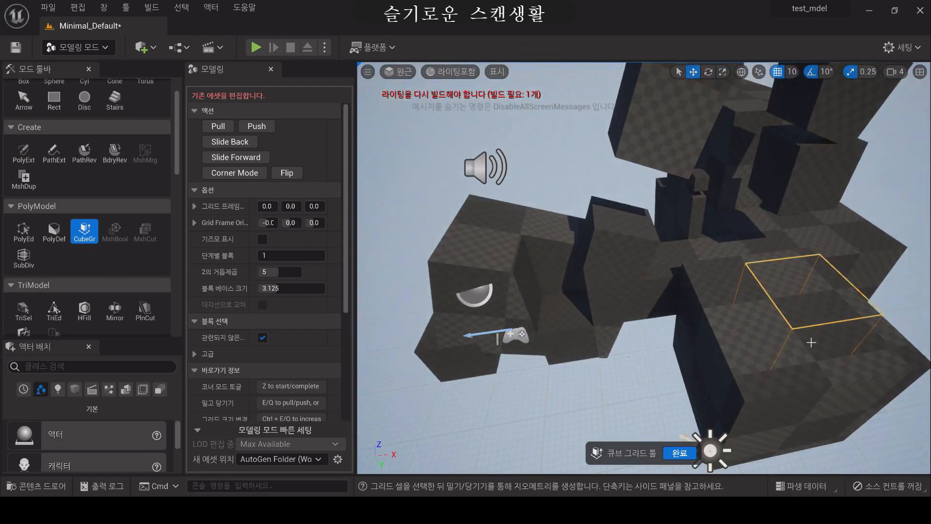
key(e)
key(e)
right_drag(811, 342, 836, 300)
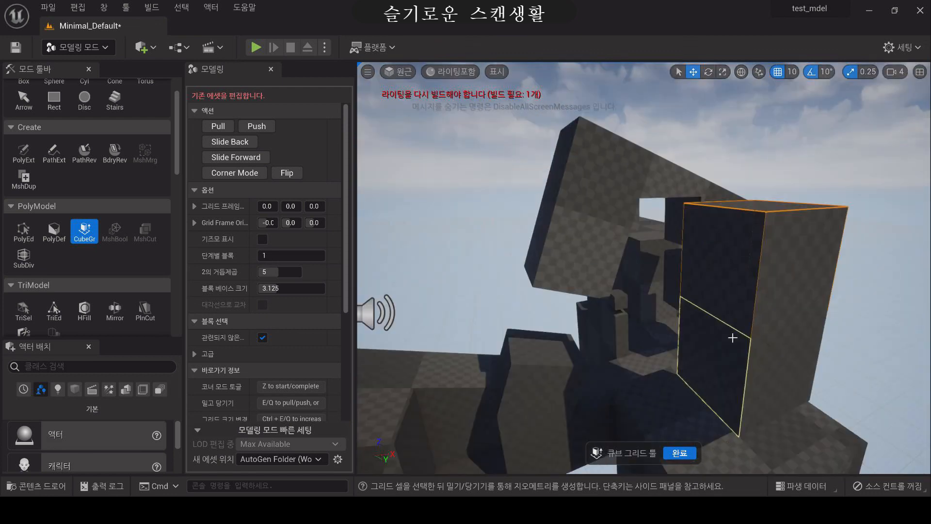
key(q)
right_drag(708, 325, 420, 299)
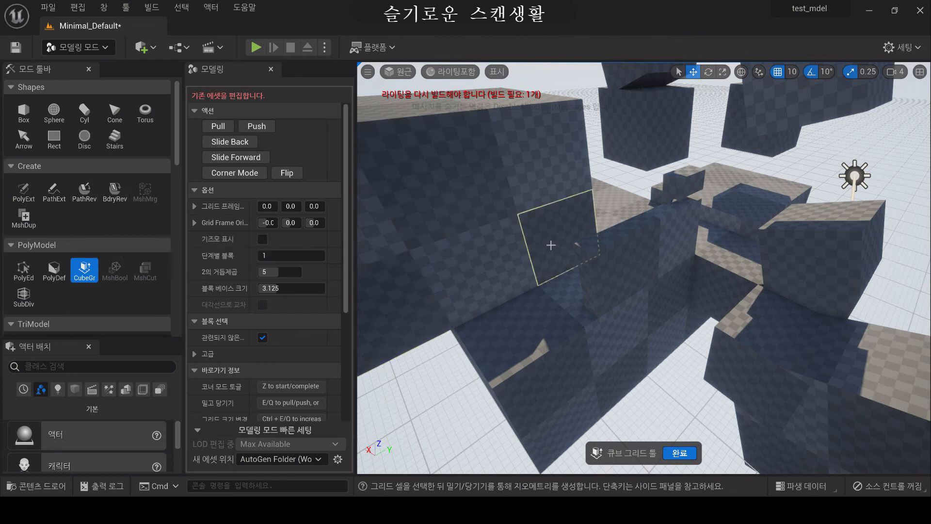
right_drag(550, 262, 579, 262)
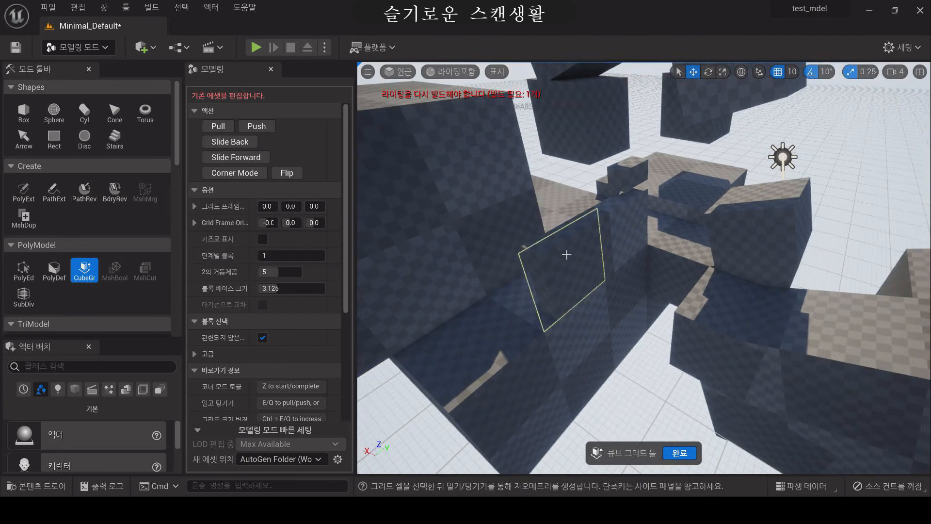